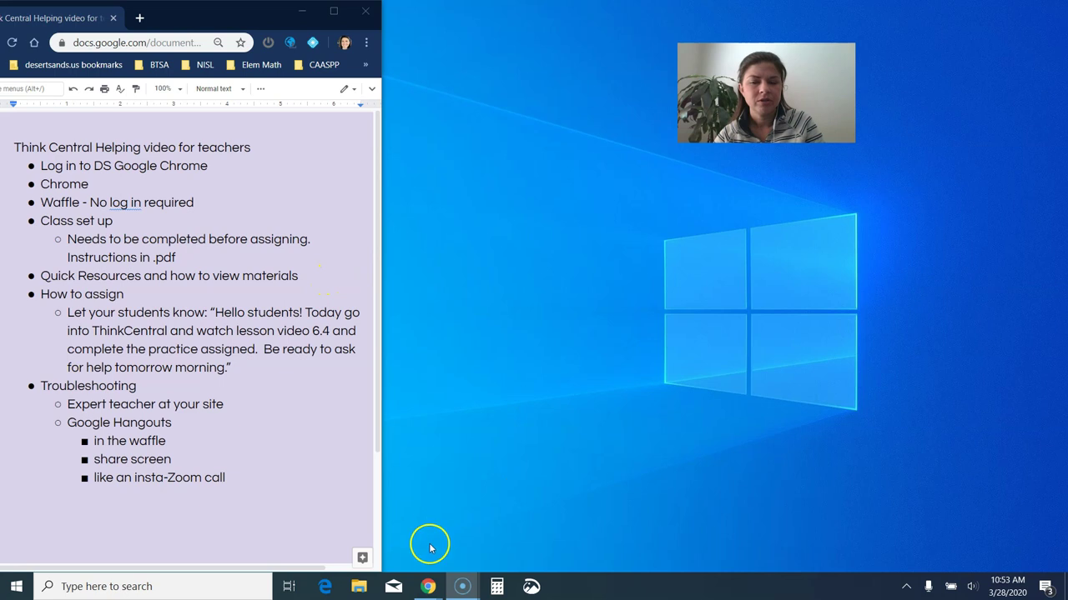
Step: Switch from the ThinkCentral notes to the DSUSD Elementary slides' ThinkCentral Math Support slide
{"action": "mouse_move", "coordinate": [428, 586]}
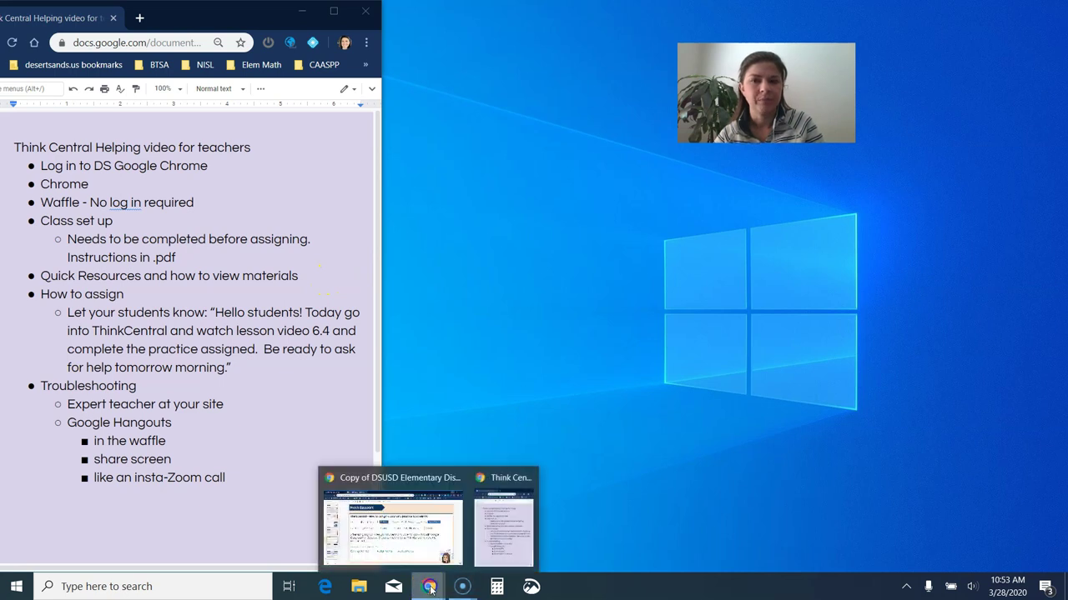
{"action": "left_click", "coordinate": [428, 587]}
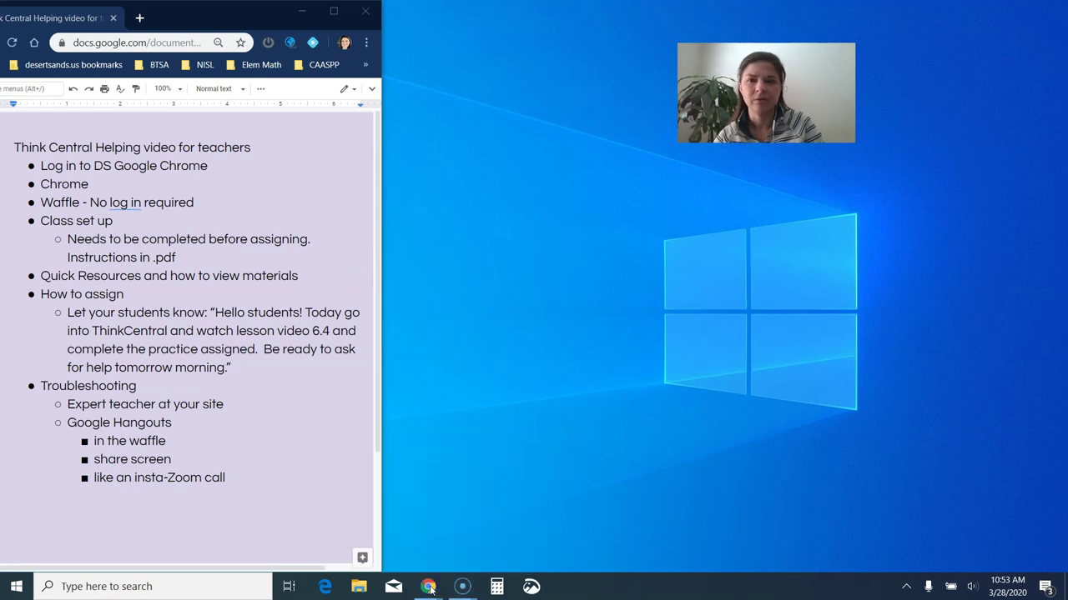
{"action": "mouse_move", "coordinate": [428, 586]}
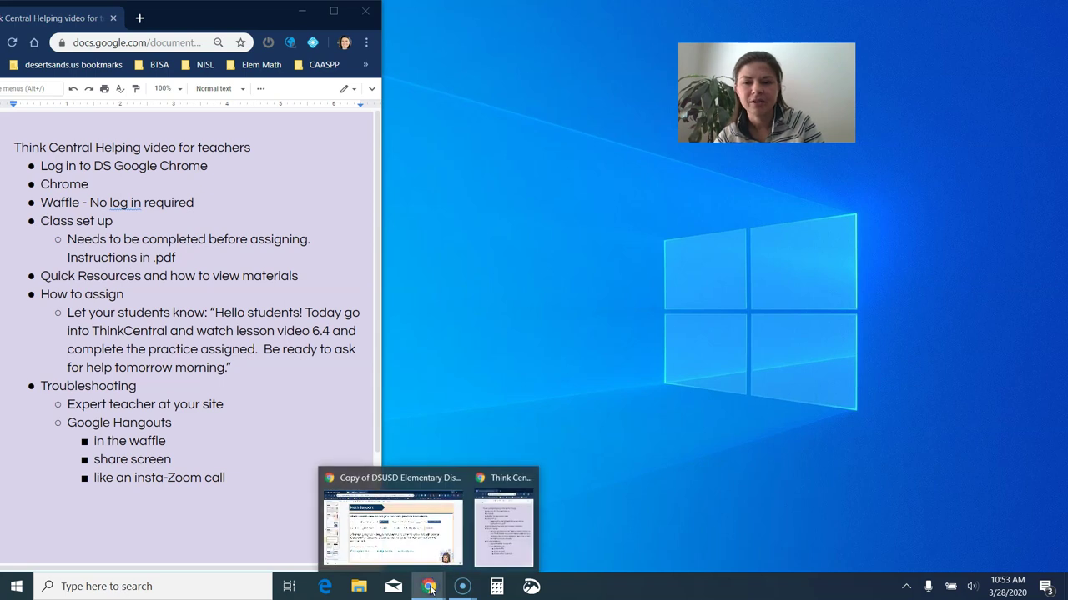
{"action": "left_click", "coordinate": [429, 551]}
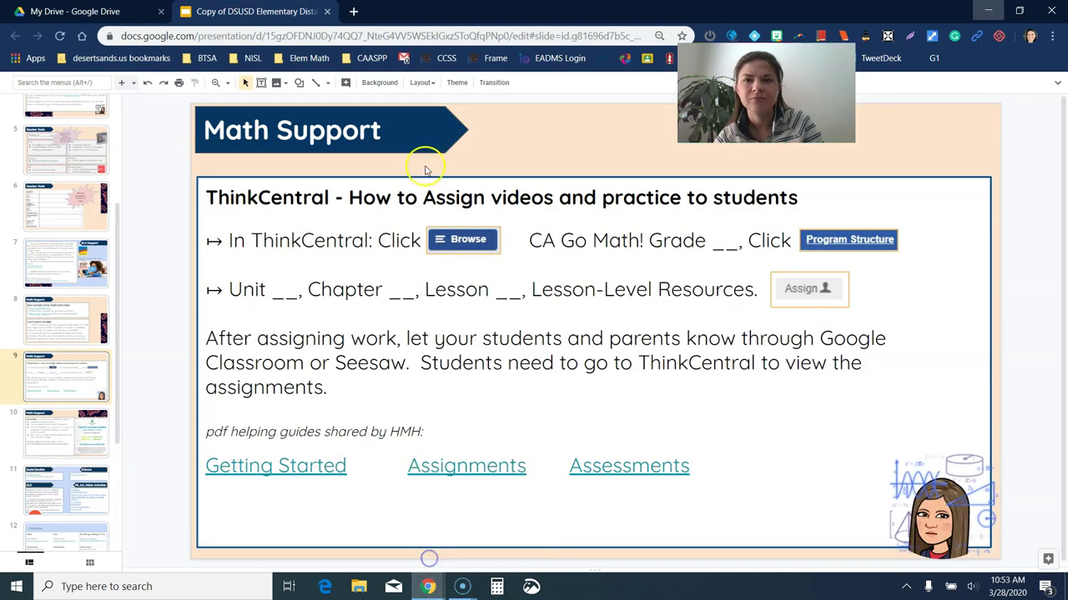
Step: Load dsusd.us in a new tab and scroll down to its Staff Resources links
{"action": "left_click", "coordinate": [354, 12]}
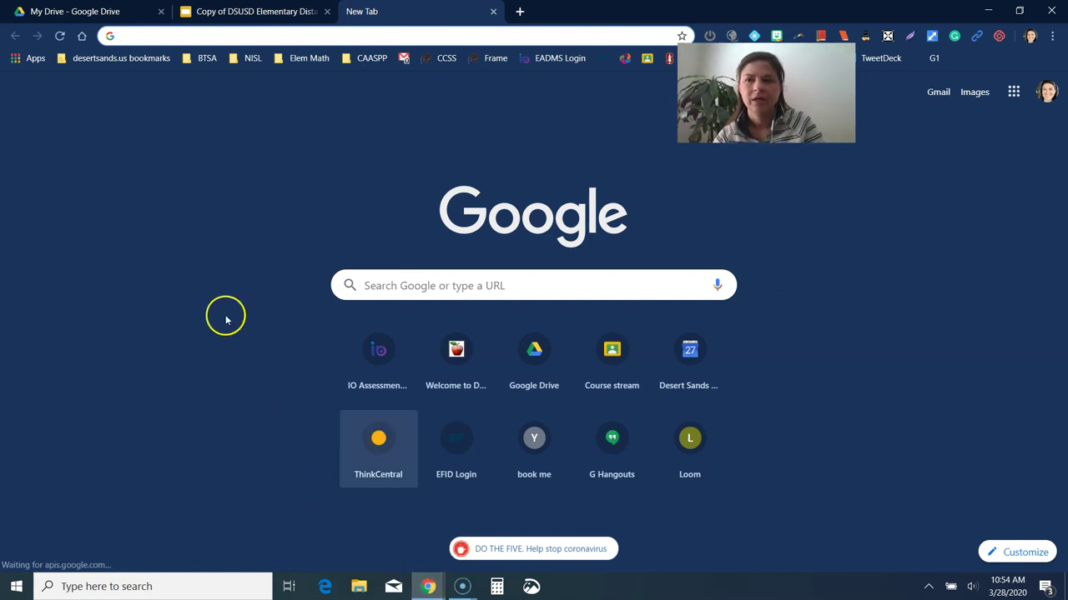
{"action": "left_click", "coordinate": [82, 36]}
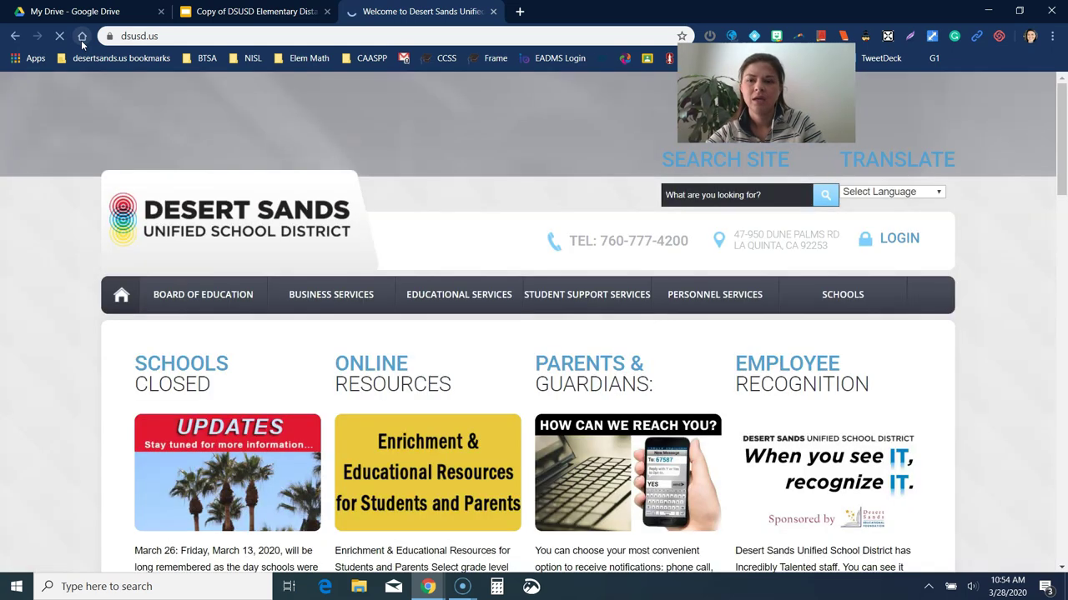
{"action": "scroll", "coordinate": [95, 333], "scroll_direction": "down", "scroll_amount": 6}
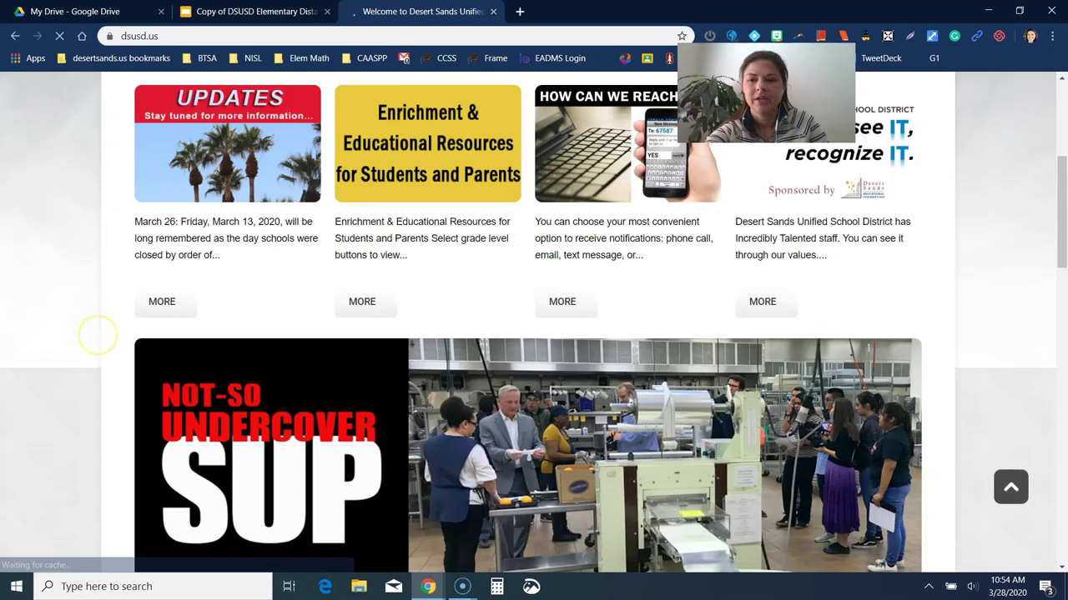
{"action": "scroll", "coordinate": [112, 317], "scroll_direction": "down", "scroll_amount": 3}
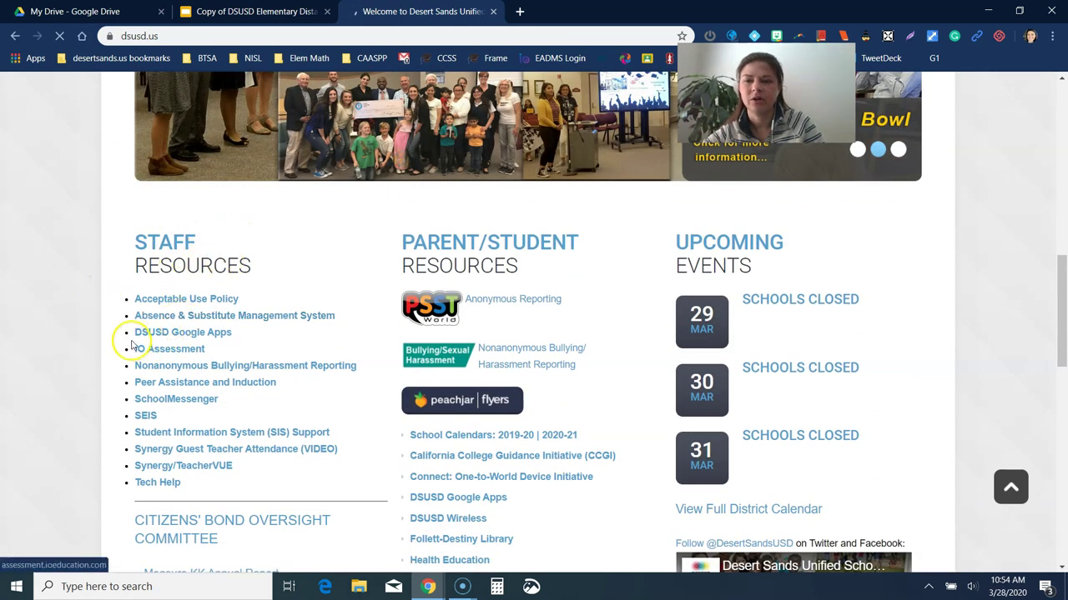
Step: Reach the myds.us STAFF sign-in, then check which account Chrome is signed into
{"action": "left_click", "coordinate": [175, 333]}
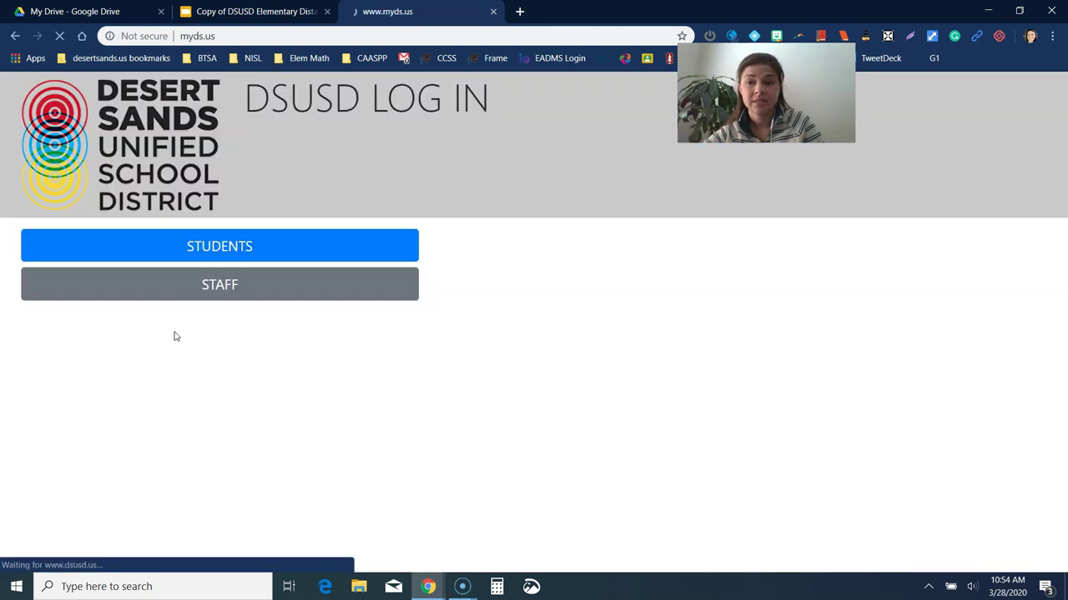
{"action": "left_click", "coordinate": [207, 277]}
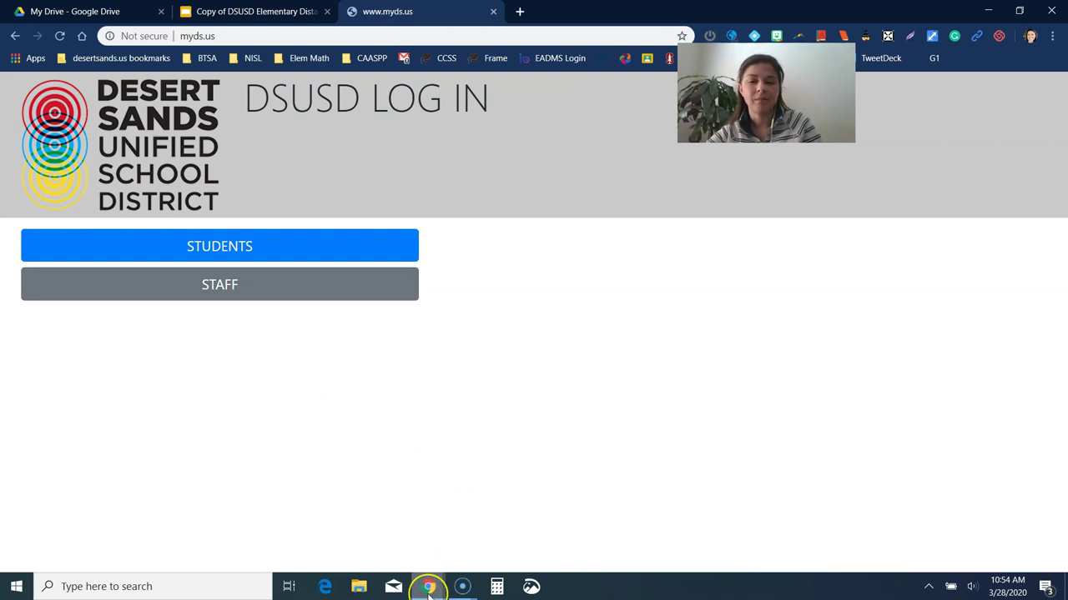
{"action": "mouse_move", "coordinate": [427, 587]}
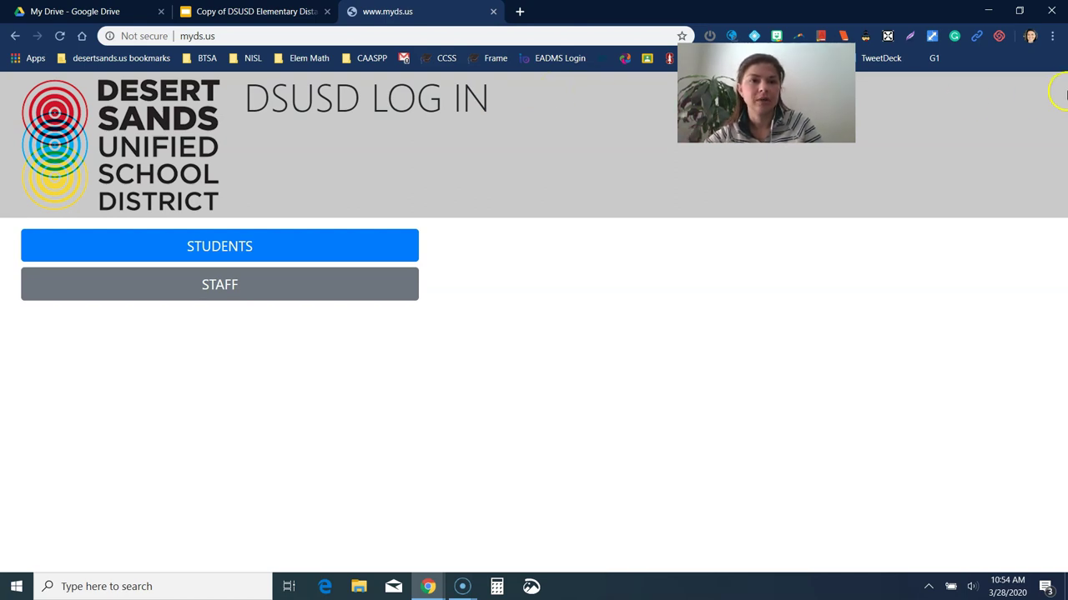
{"action": "left_click", "coordinate": [1032, 38]}
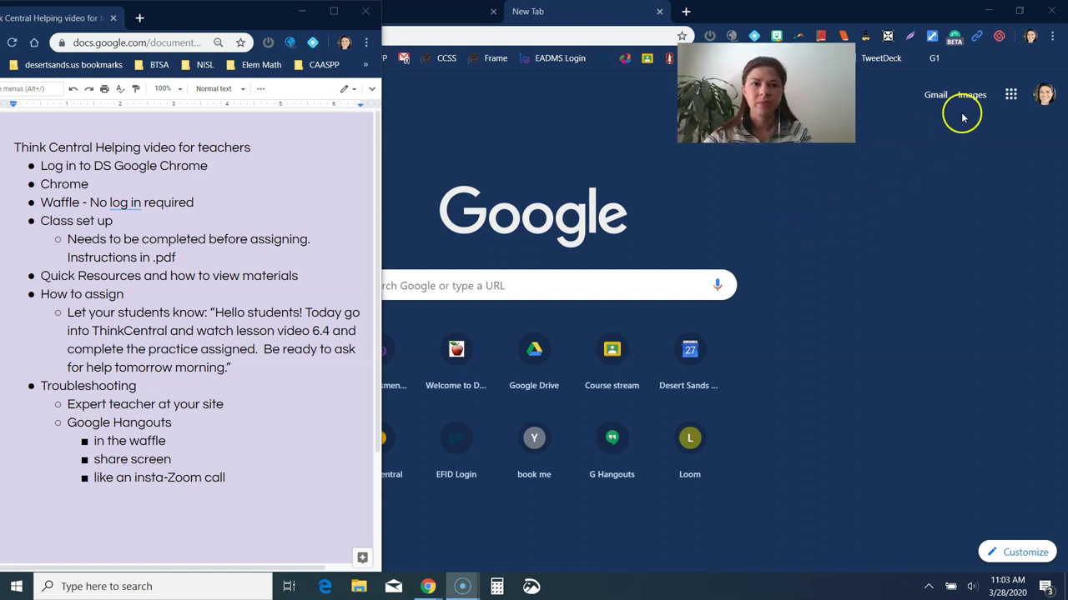
Step: Launch ThinkCentral from the Google apps grid through the district sign-in
{"action": "left_click", "coordinate": [1011, 95]}
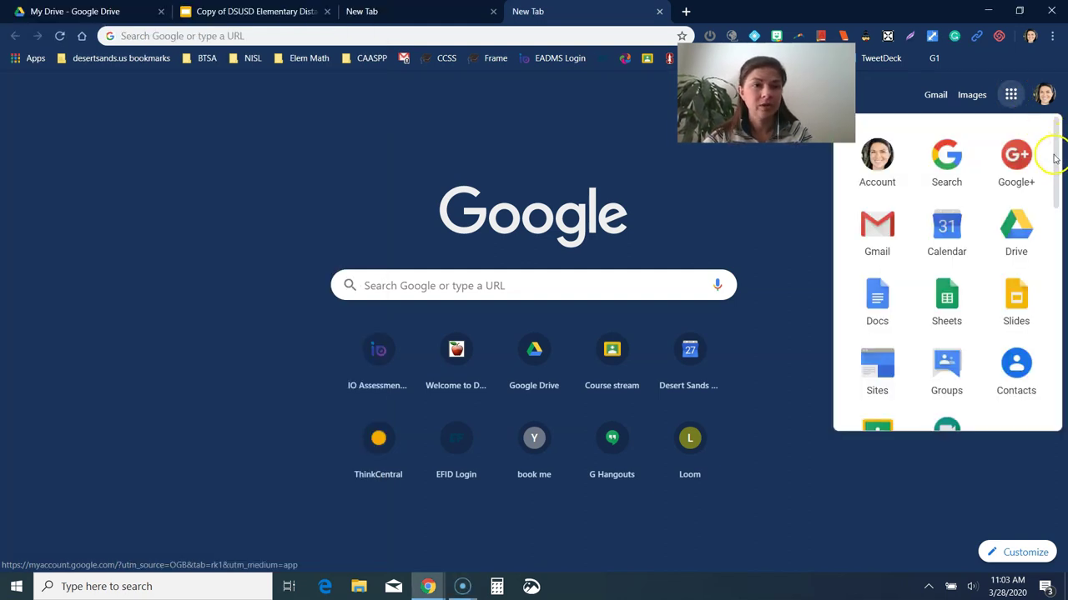
{"action": "left_click_drag", "start_coordinate": [1056, 157], "coordinate": [1053, 372]}
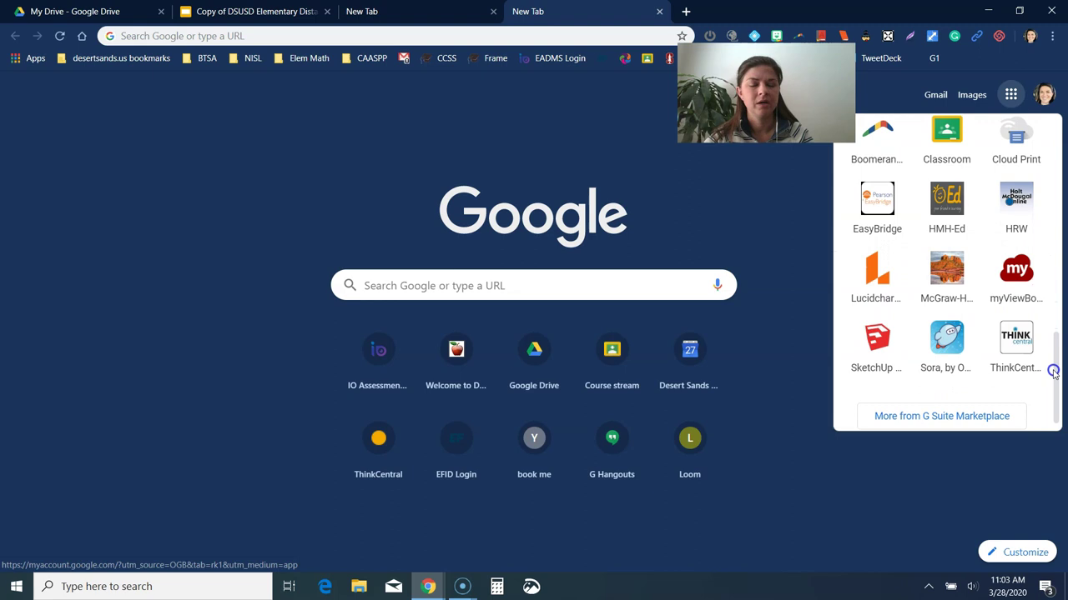
{"action": "left_click", "coordinate": [1016, 341]}
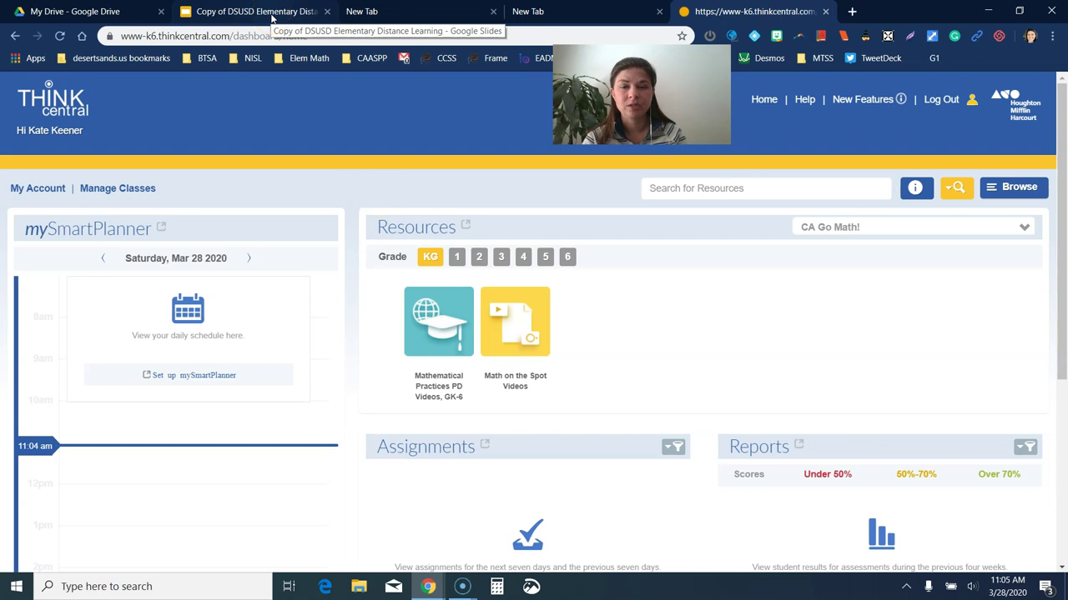
{"action": "left_click", "coordinate": [271, 12]}
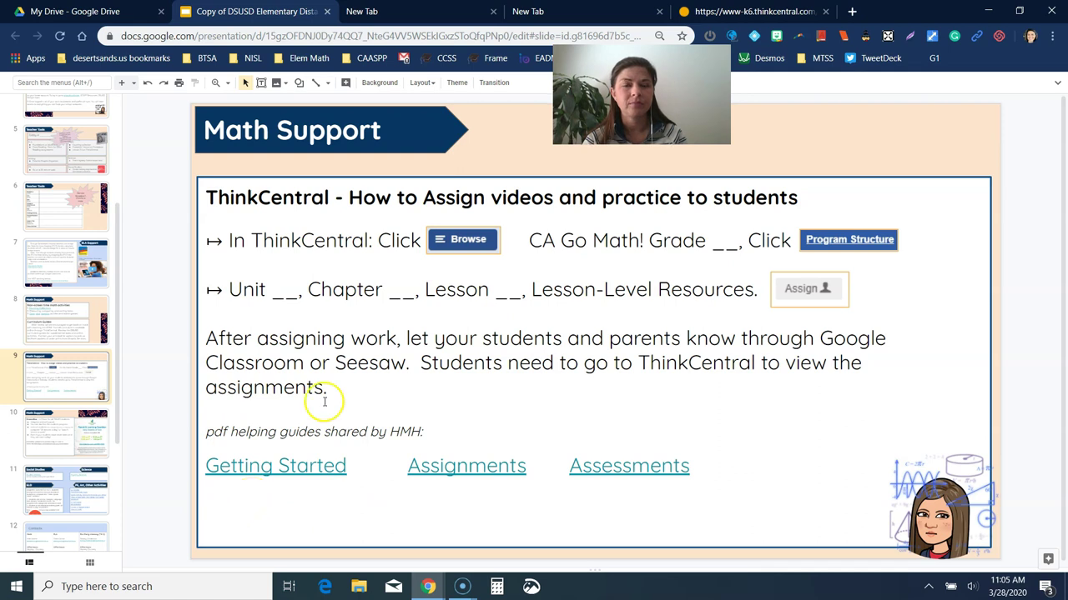
{"action": "left_click", "coordinate": [766, 11]}
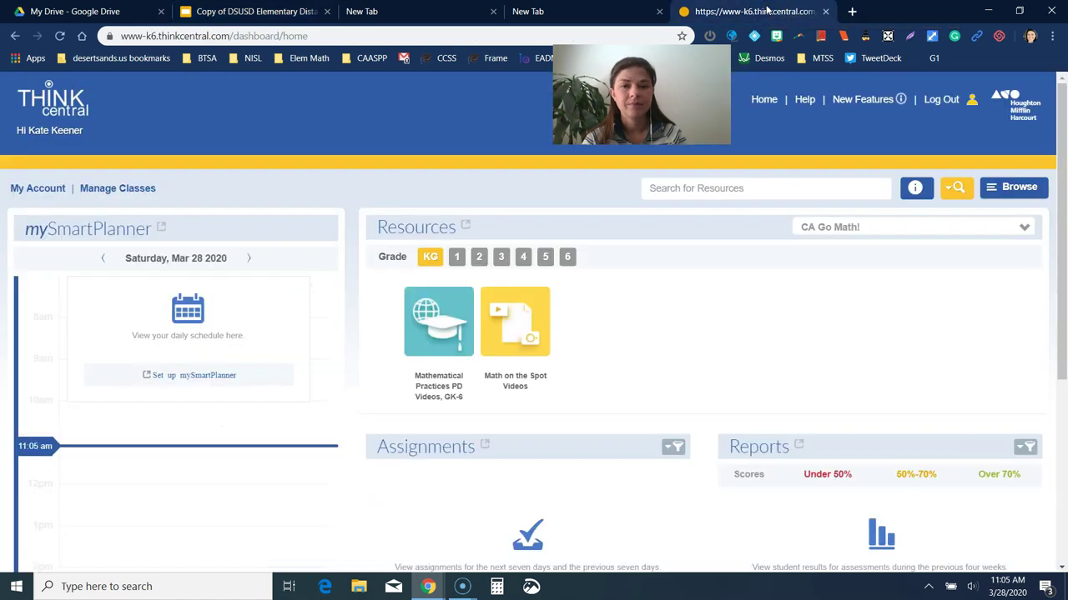
{"action": "mouse_move", "coordinate": [434, 591]}
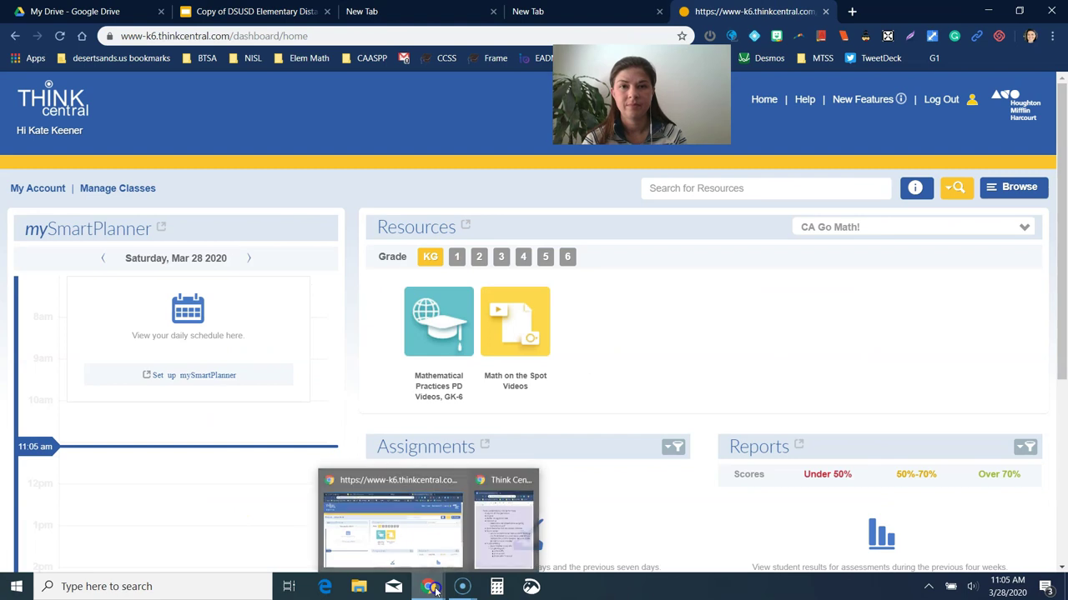
{"action": "left_click", "coordinate": [505, 530]}
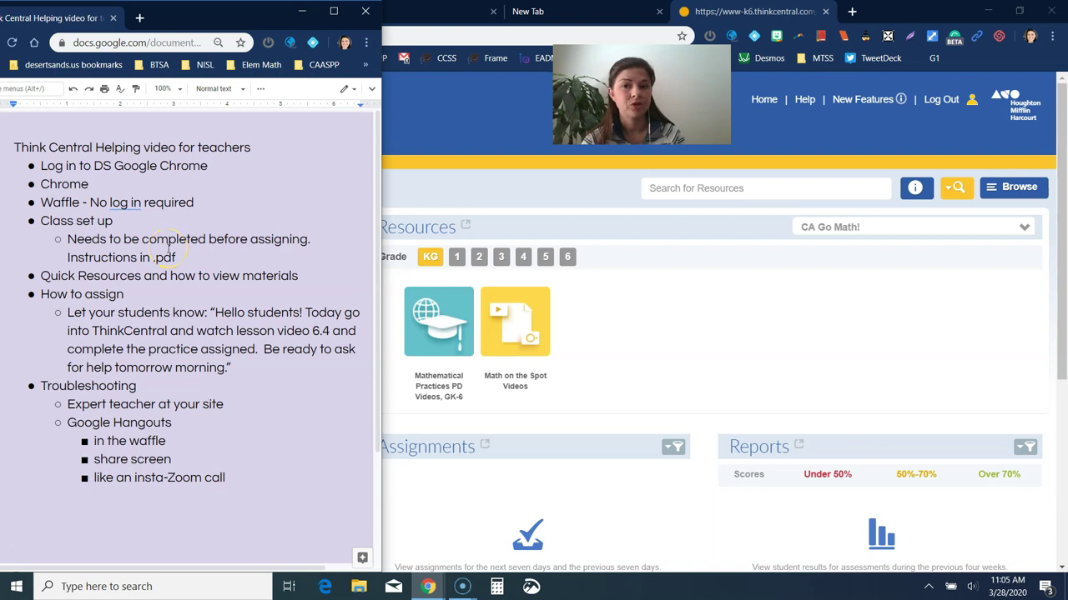
{"action": "left_click", "coordinate": [704, 306]}
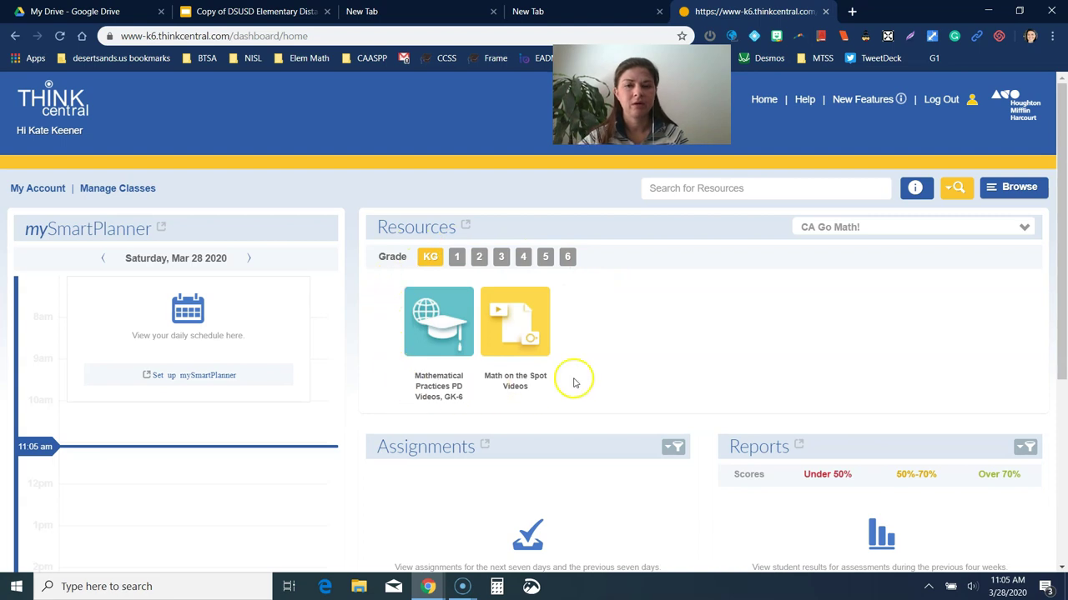
Step: Switch Resources to grade 4, page the carousel forward, then bring the helping-video notes forward
{"action": "left_click", "coordinate": [521, 258]}
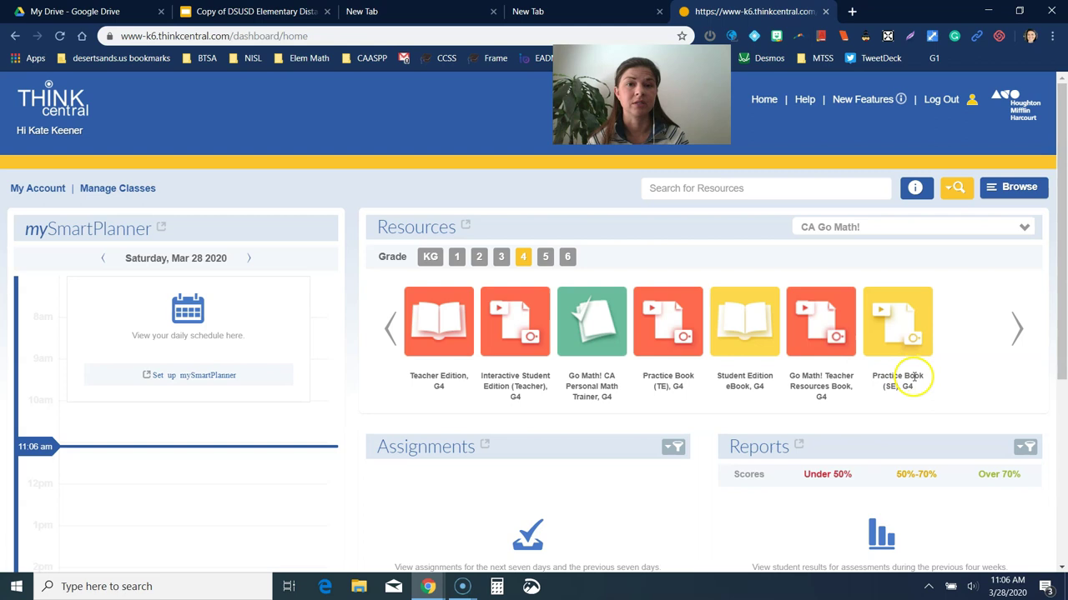
{"action": "left_click", "coordinate": [1014, 327]}
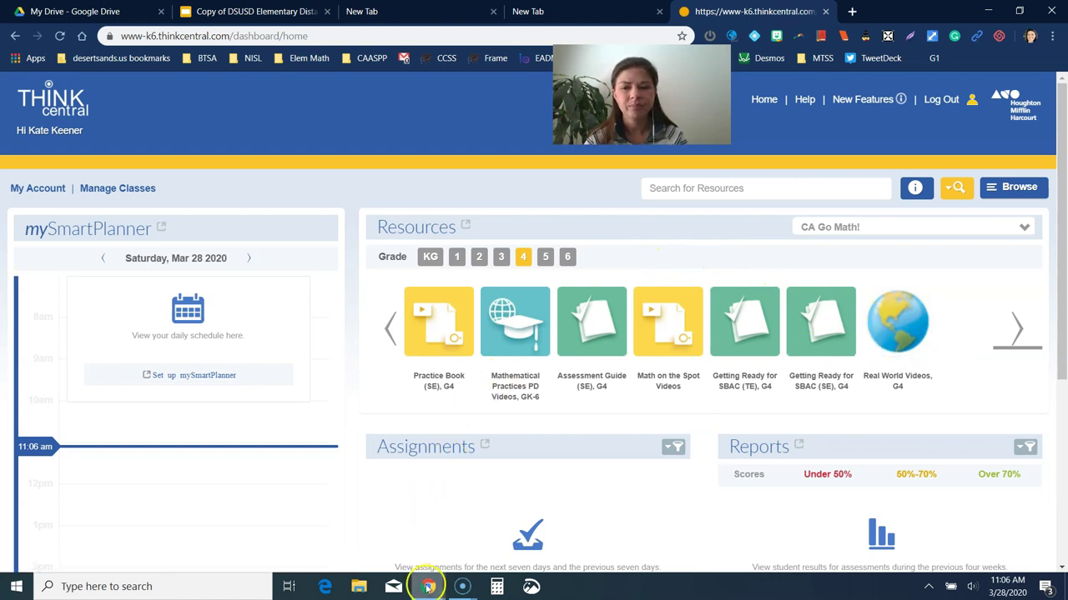
{"action": "mouse_move", "coordinate": [426, 587]}
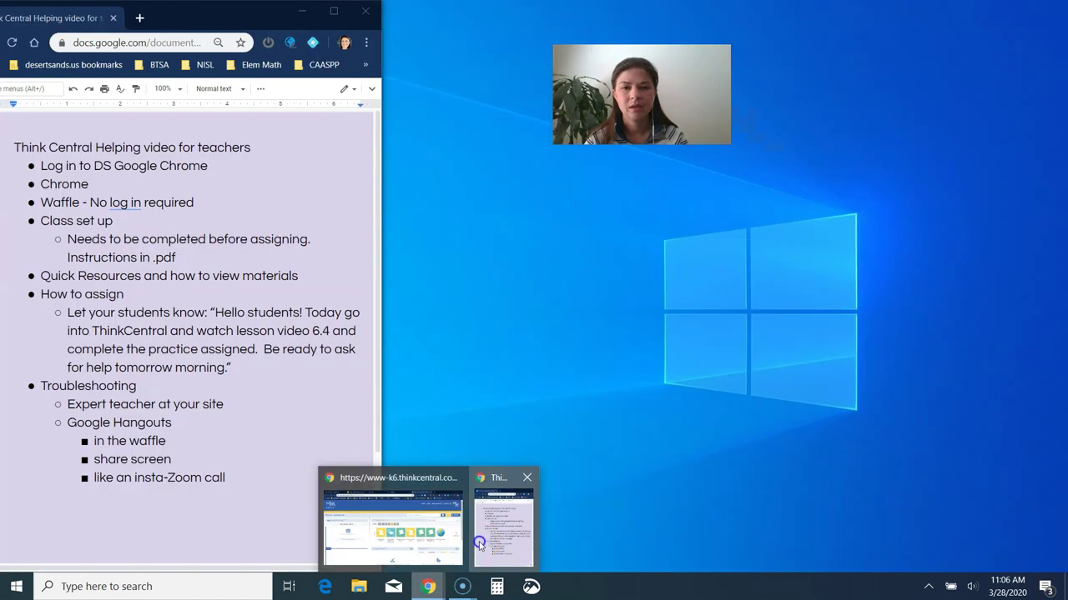
{"action": "left_click", "coordinate": [481, 542]}
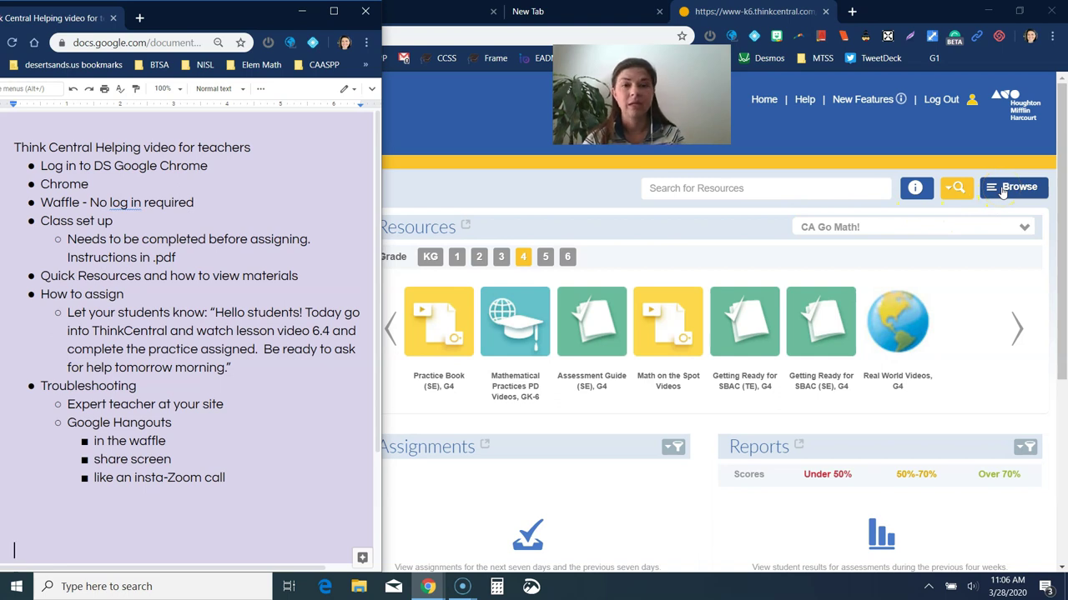
Step: Open the CA Go Math! Grade 4 program from the dashboard's program list
{"action": "left_click", "coordinate": [1003, 191]}
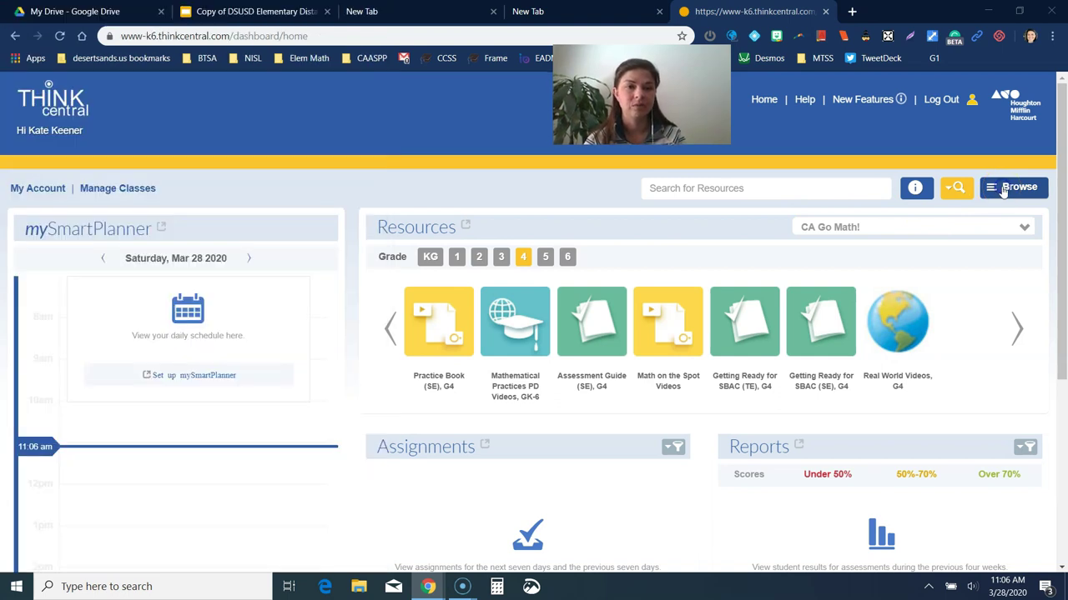
{"action": "left_click", "coordinate": [1003, 191]}
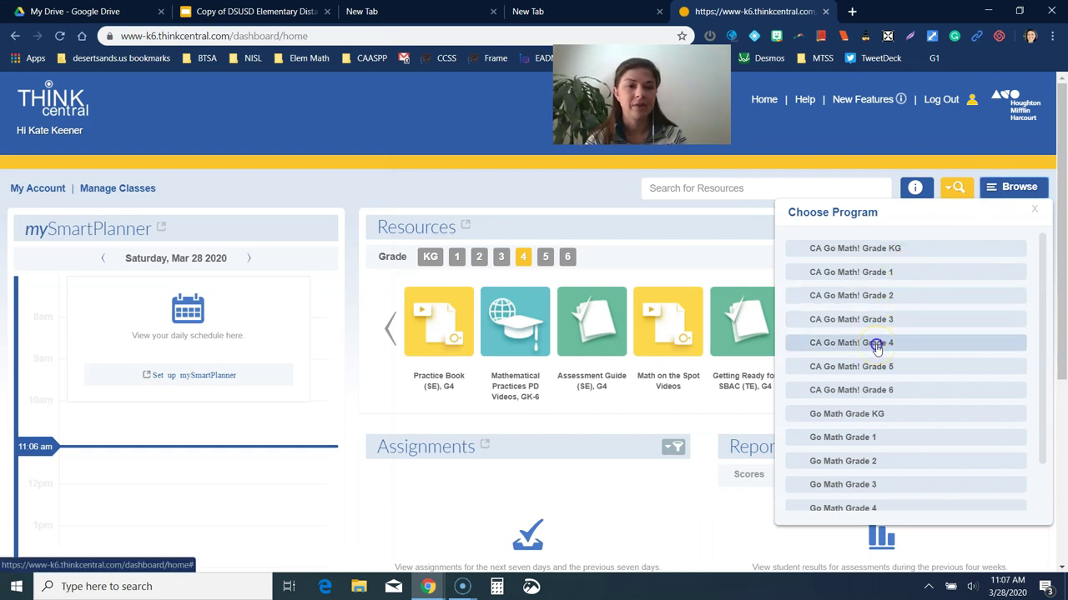
{"action": "left_click", "coordinate": [876, 344]}
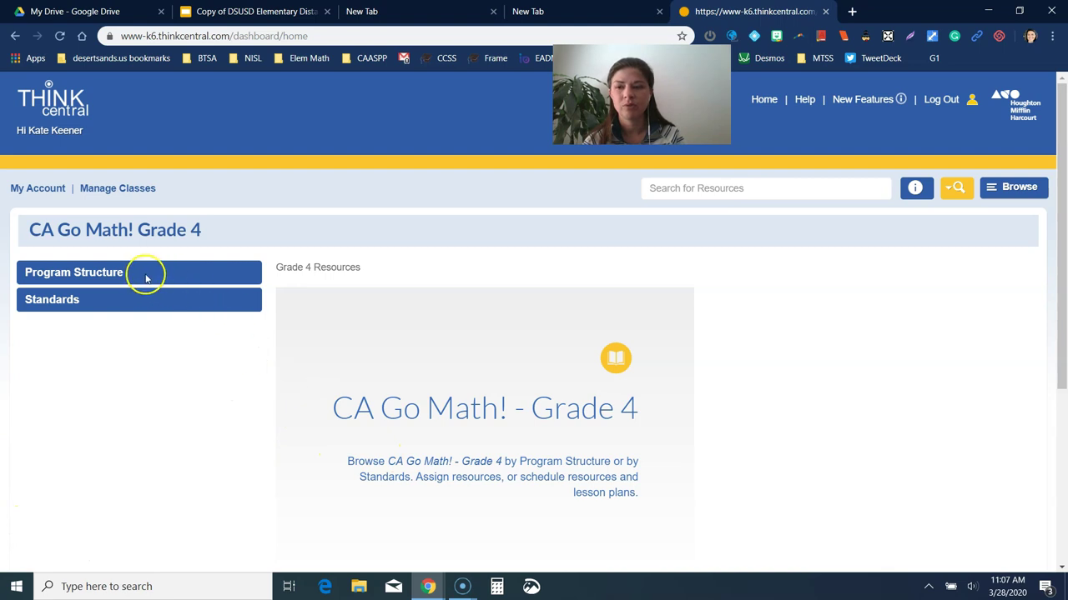
Step: View Unit 2 > Chapter 7 > Lesson 3 lesson-level resources, then return to the Home dashboard
{"action": "left_click", "coordinate": [114, 275]}
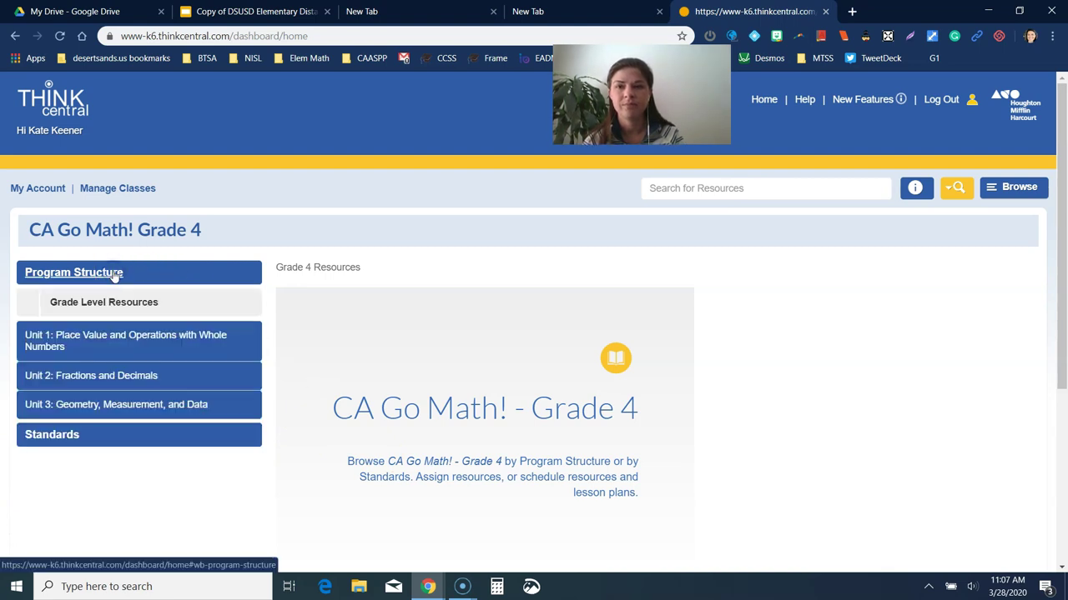
{"action": "left_click", "coordinate": [79, 376]}
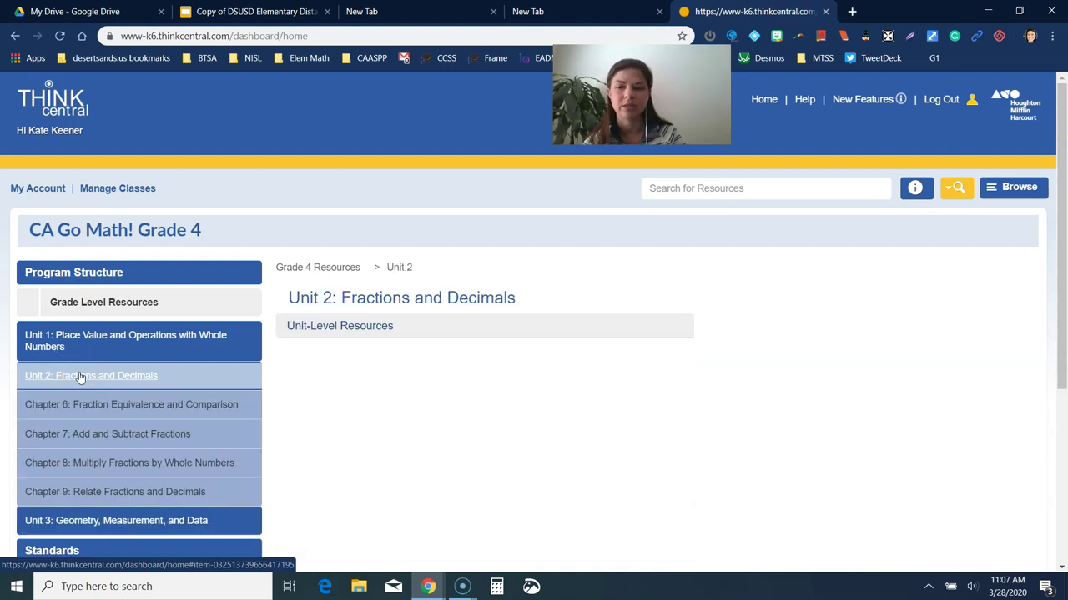
{"action": "left_click", "coordinate": [98, 434]}
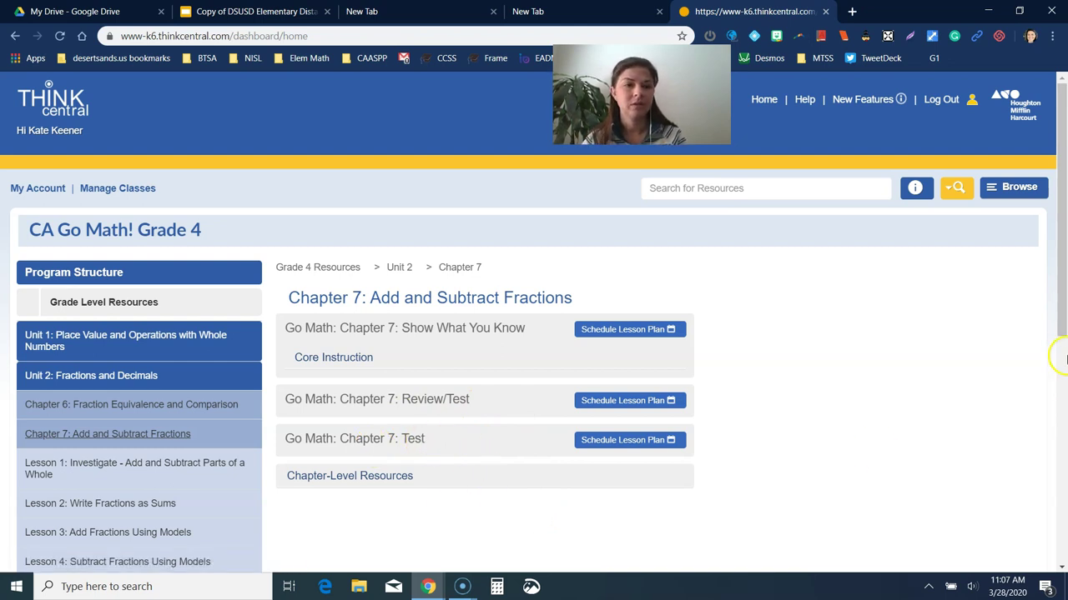
{"action": "left_click_drag", "start_coordinate": [1062, 326], "coordinate": [1062, 408]}
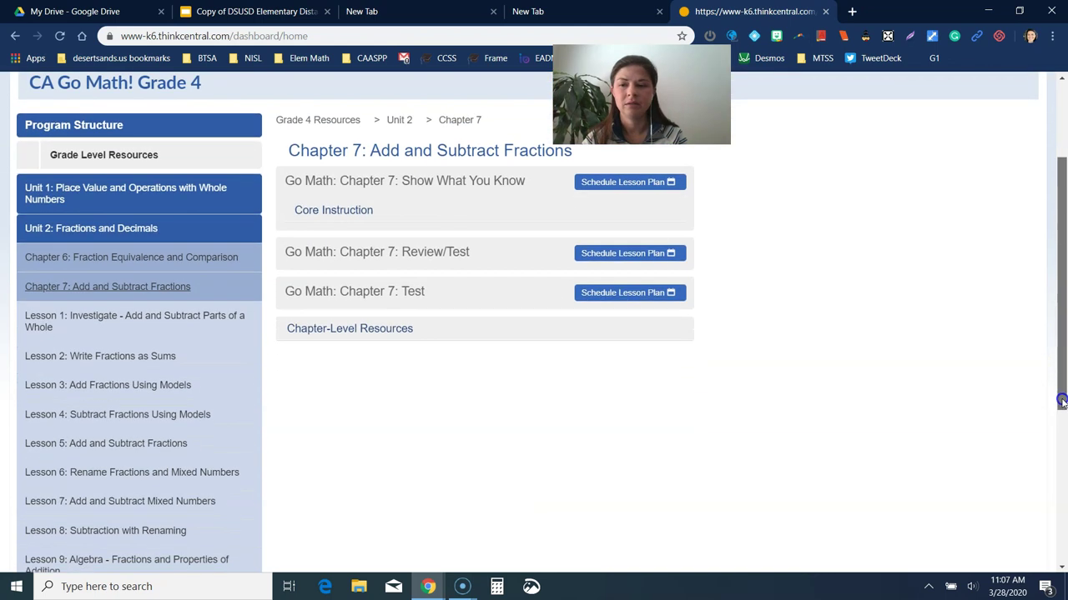
{"action": "left_click", "coordinate": [179, 386]}
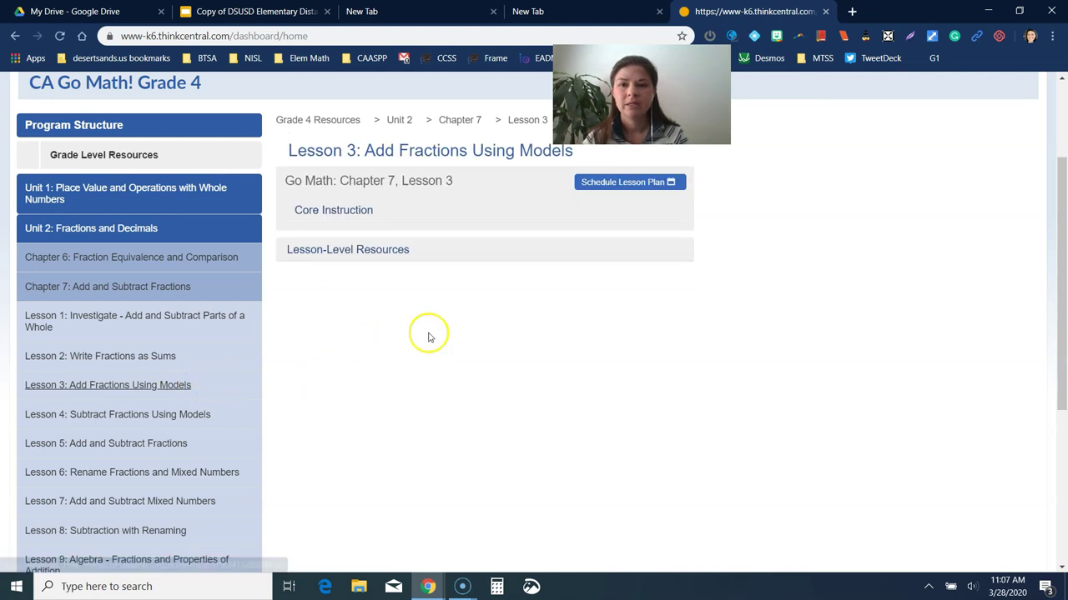
{"action": "left_click", "coordinate": [390, 253]}
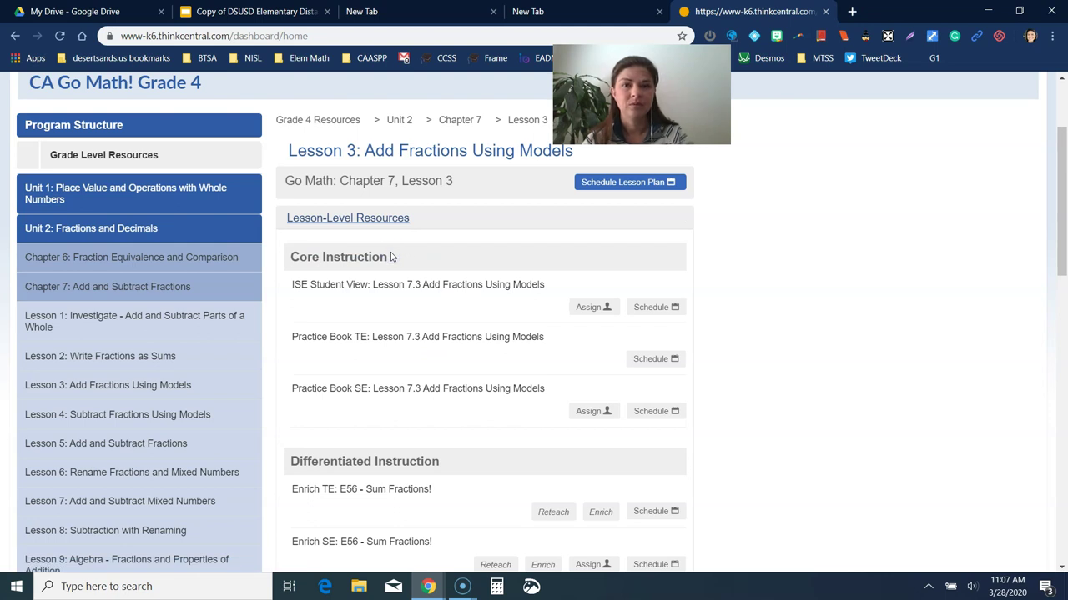
{"action": "scroll", "coordinate": [390, 257], "scroll_direction": "up", "scroll_amount": 3}
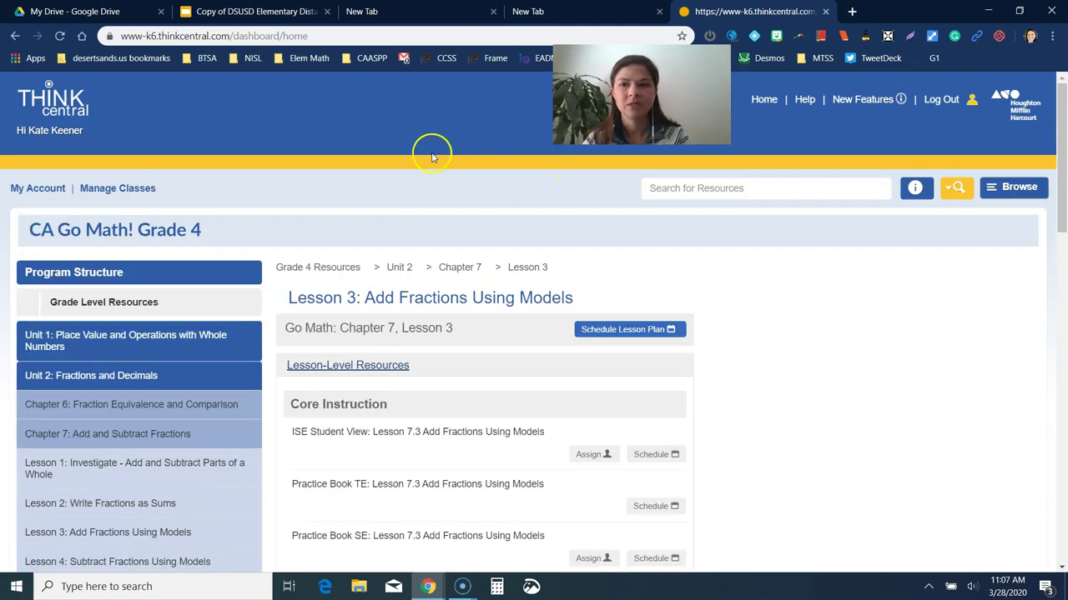
{"action": "left_click", "coordinate": [764, 99]}
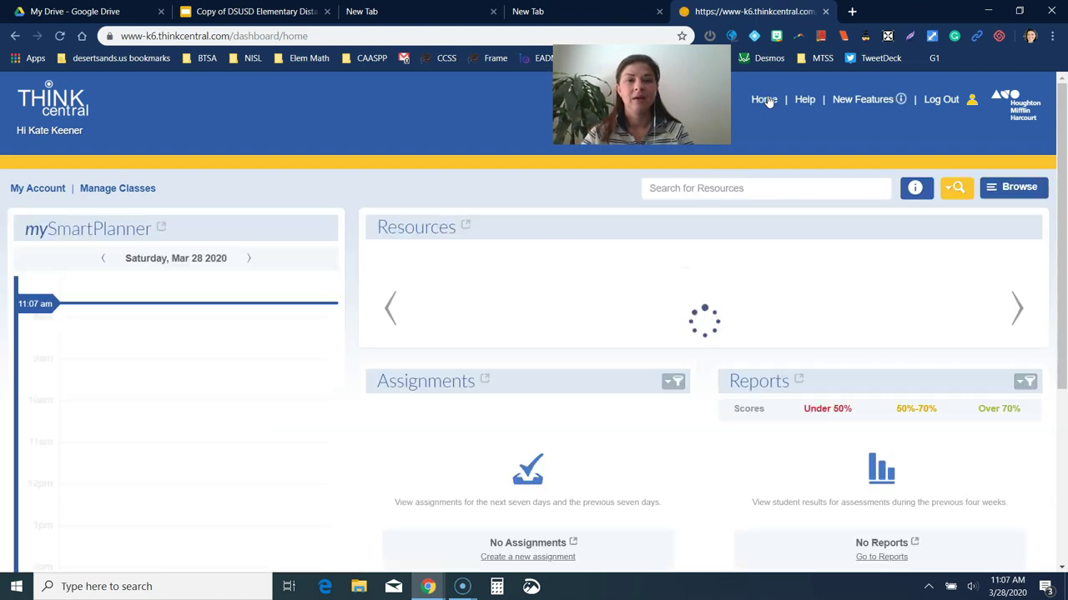
Step: Select the CA Go Math! Grade 4 program, correcting an accidental Grade 3 choice
{"action": "left_click", "coordinate": [1011, 189]}
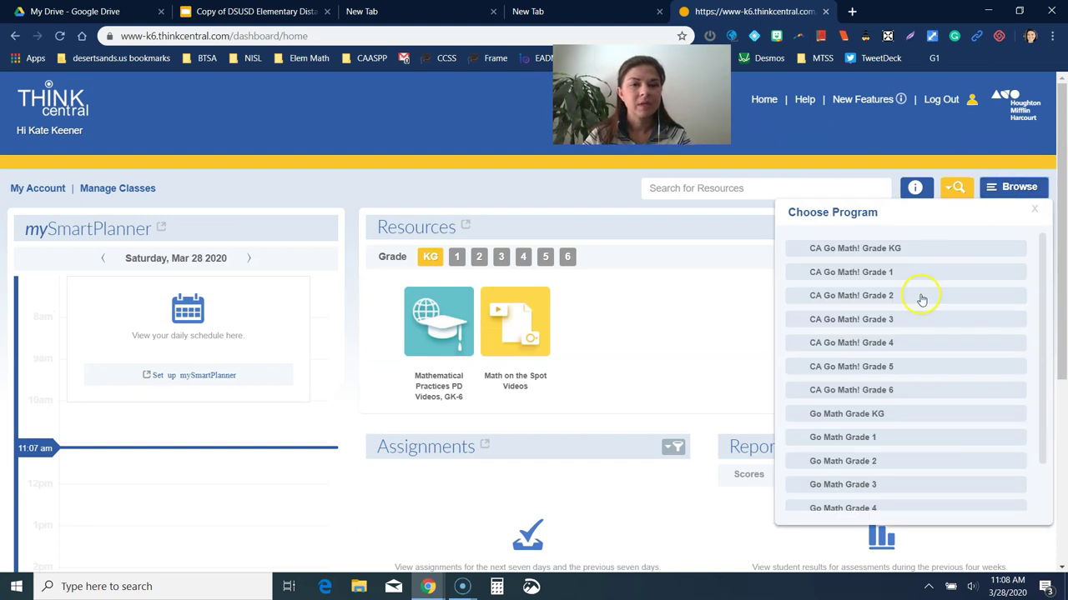
{"action": "left_click", "coordinate": [886, 322]}
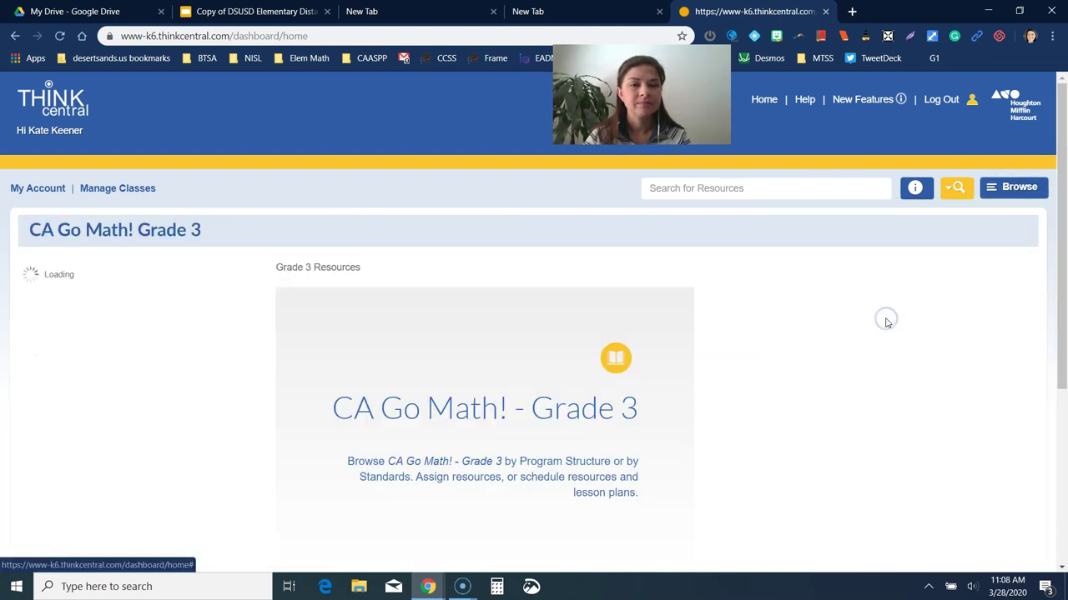
{"action": "left_click", "coordinate": [1017, 190]}
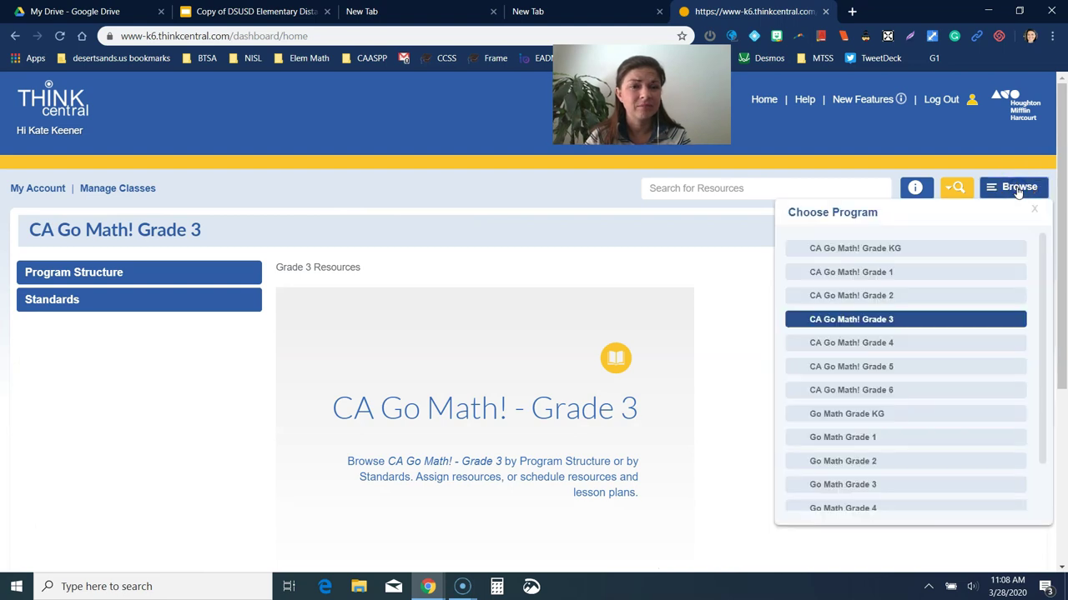
{"action": "left_click", "coordinate": [852, 342]}
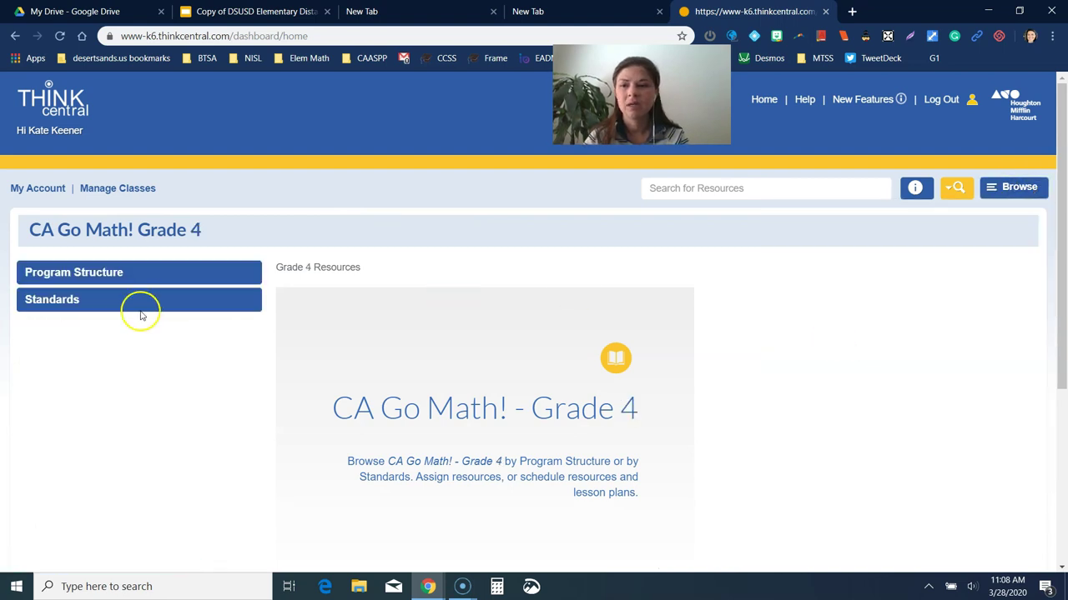
Step: Expand Program Structure to Unit 2 > Chapter 7 > Lesson 3 and show Lesson-Level Resources
{"action": "left_click", "coordinate": [72, 273]}
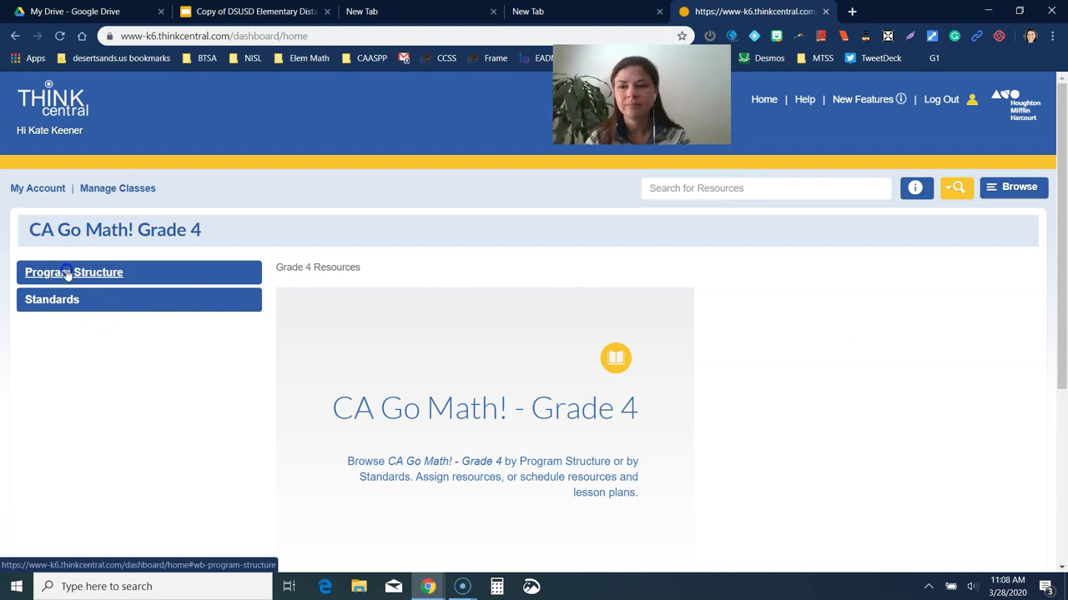
{"action": "left_click", "coordinate": [68, 275]}
{"action": "left_click", "coordinate": [75, 376]}
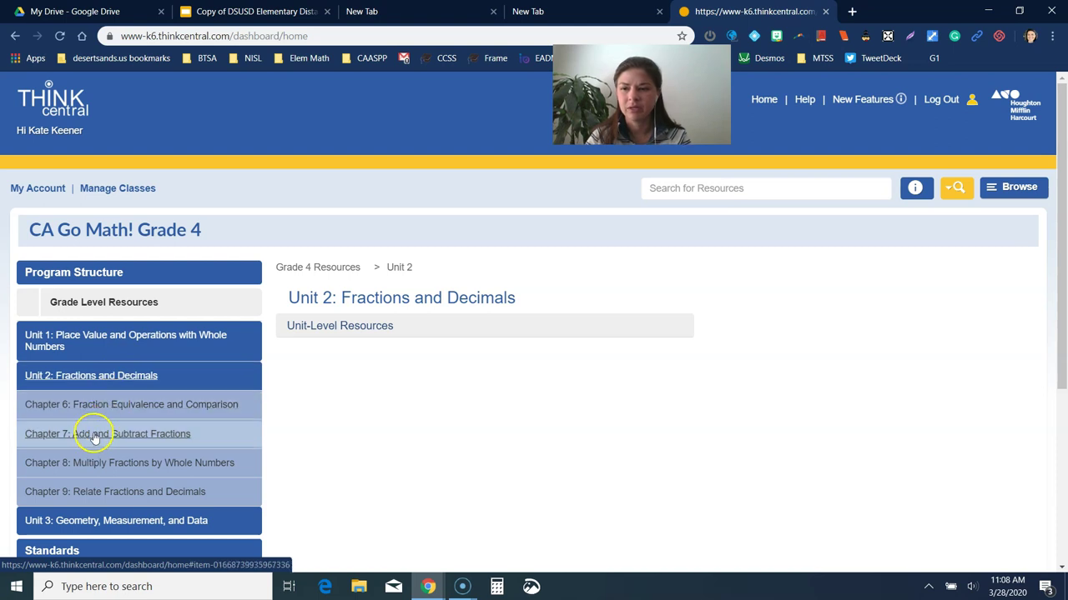
{"action": "left_click", "coordinate": [94, 435]}
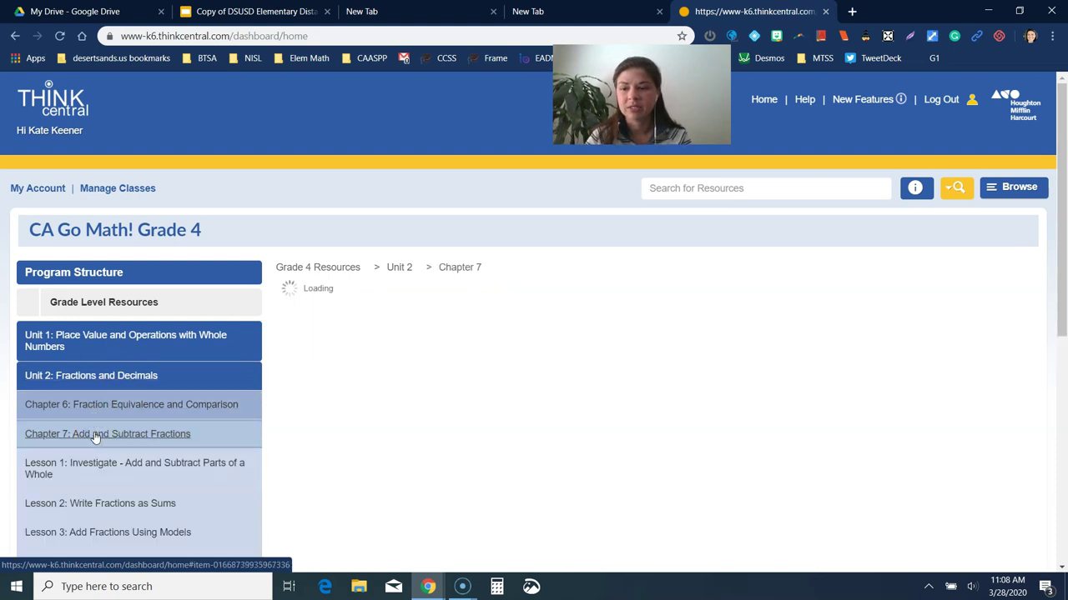
{"action": "left_click", "coordinate": [99, 534]}
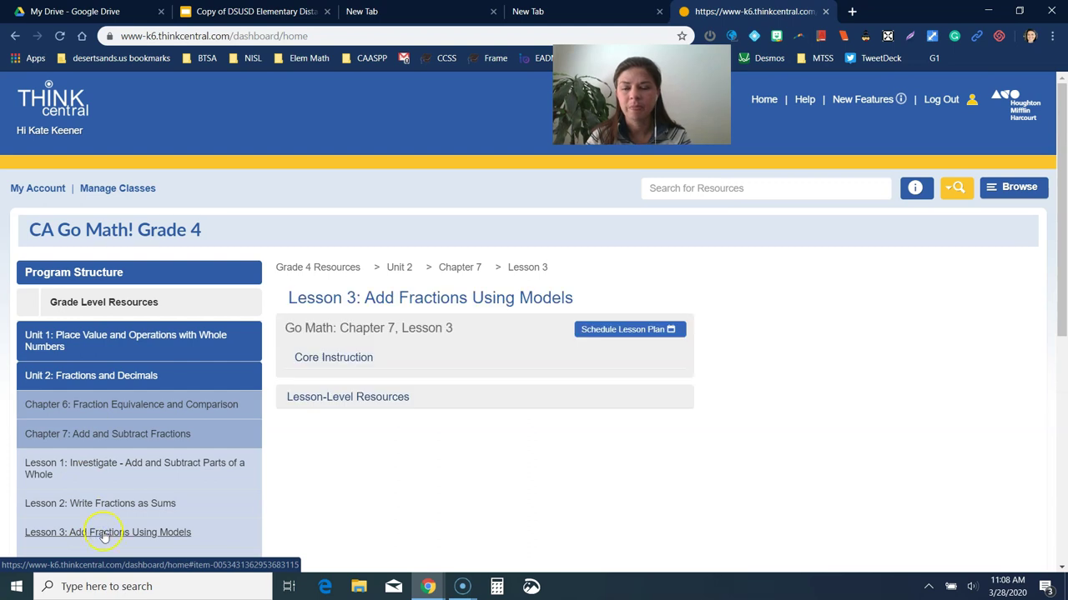
{"action": "left_click", "coordinate": [376, 401]}
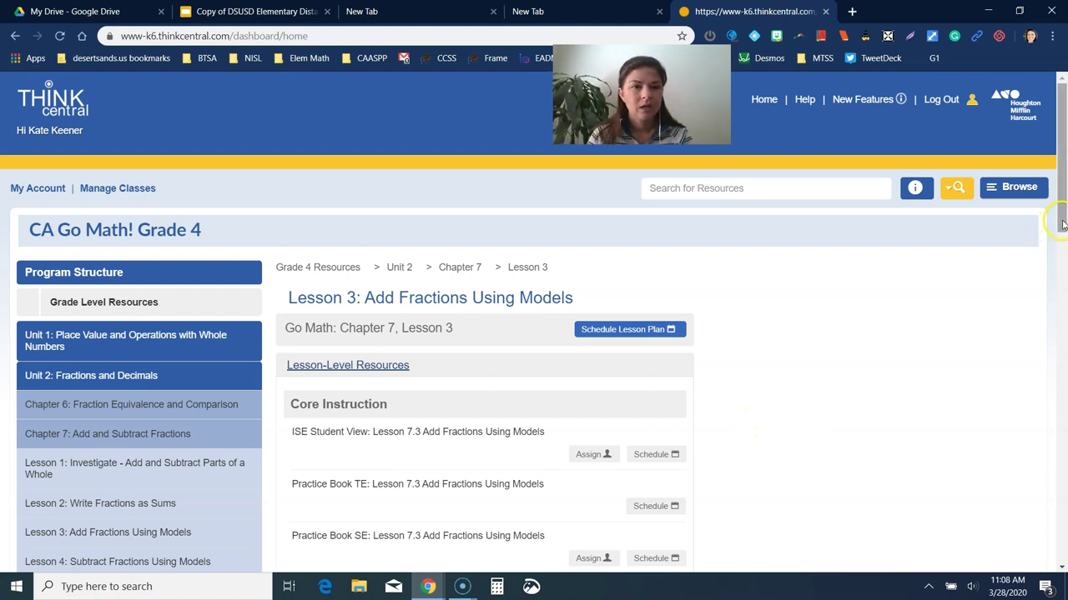
{"action": "scroll", "coordinate": [1059, 237], "scroll_direction": "down", "scroll_amount": 1}
{"action": "left_click_drag", "start_coordinate": [1059, 238], "coordinate": [1059, 260]}
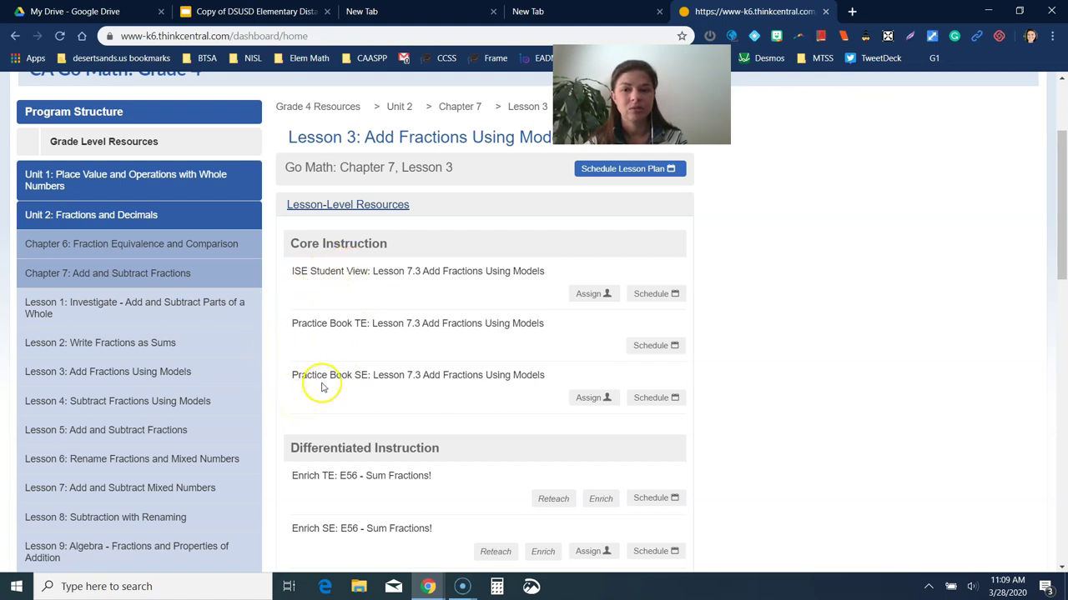
{"action": "left_click", "coordinate": [329, 272]}
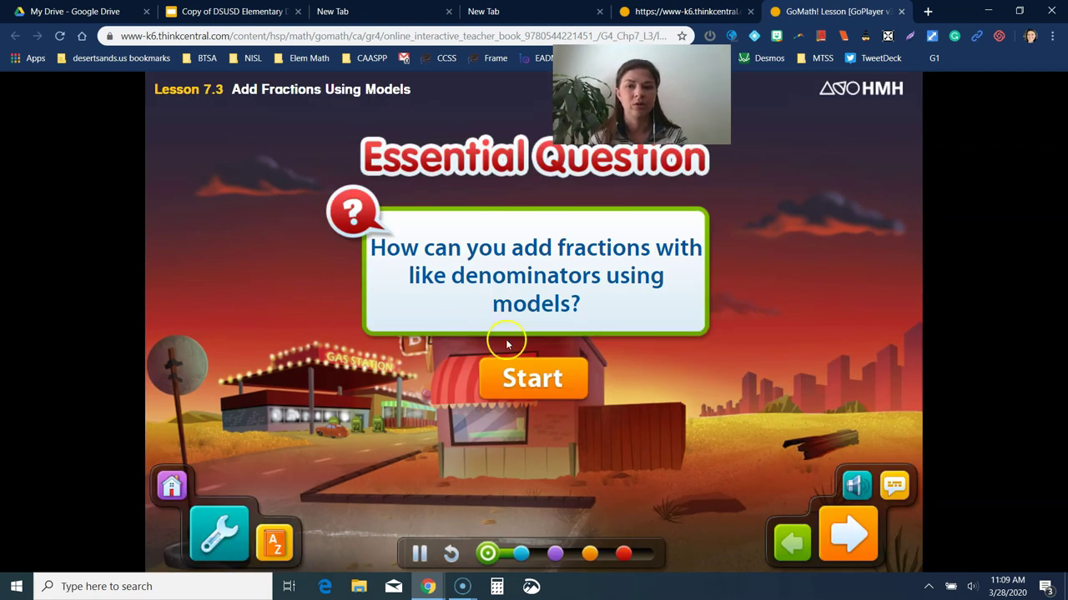
{"action": "left_click", "coordinate": [535, 377]}
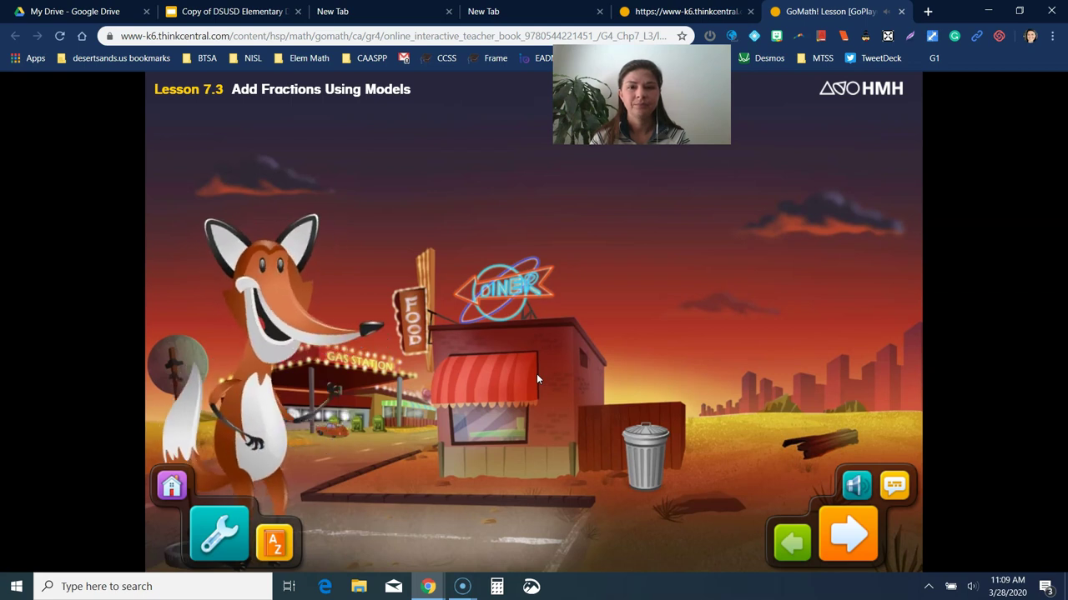
{"action": "left_click", "coordinate": [362, 504]}
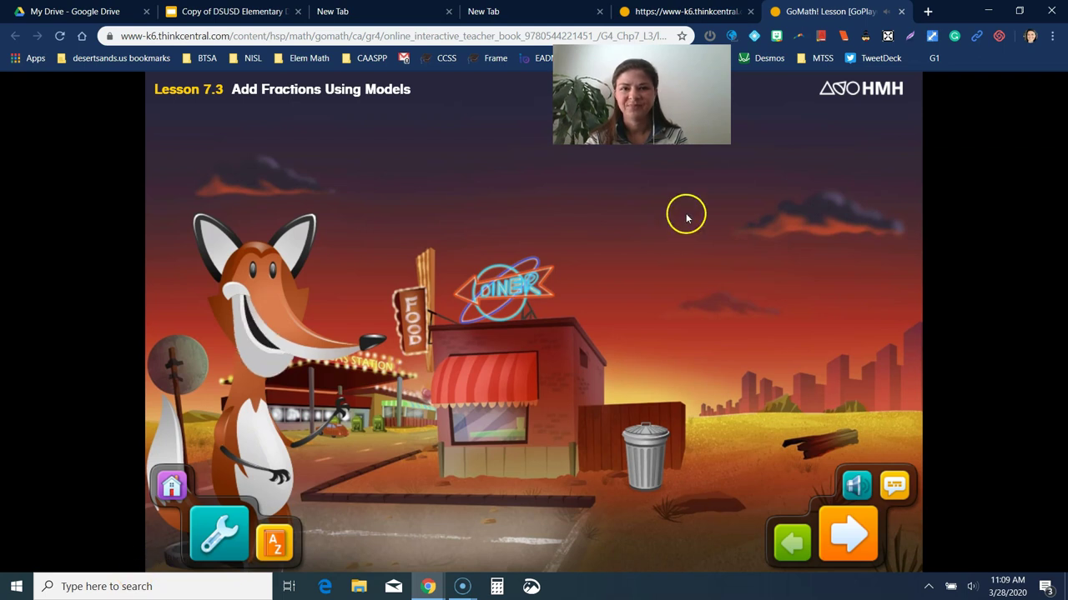
{"action": "left_click", "coordinate": [902, 12]}
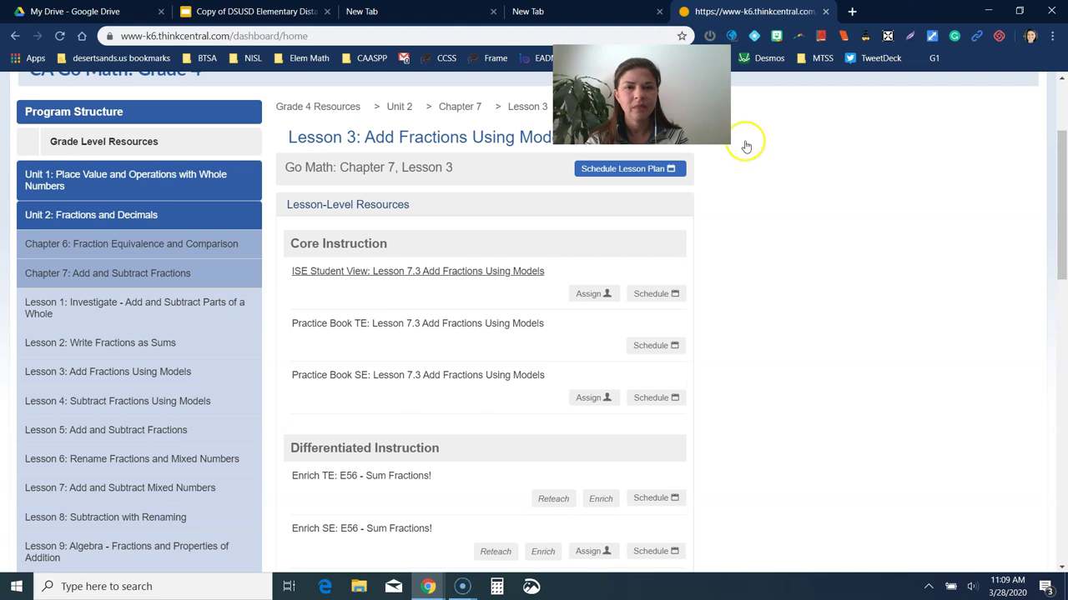
Step: View the Practice Book SE: Lesson 7.3 PDF, then go back to the Lesson 3 resources
{"action": "left_click", "coordinate": [319, 377]}
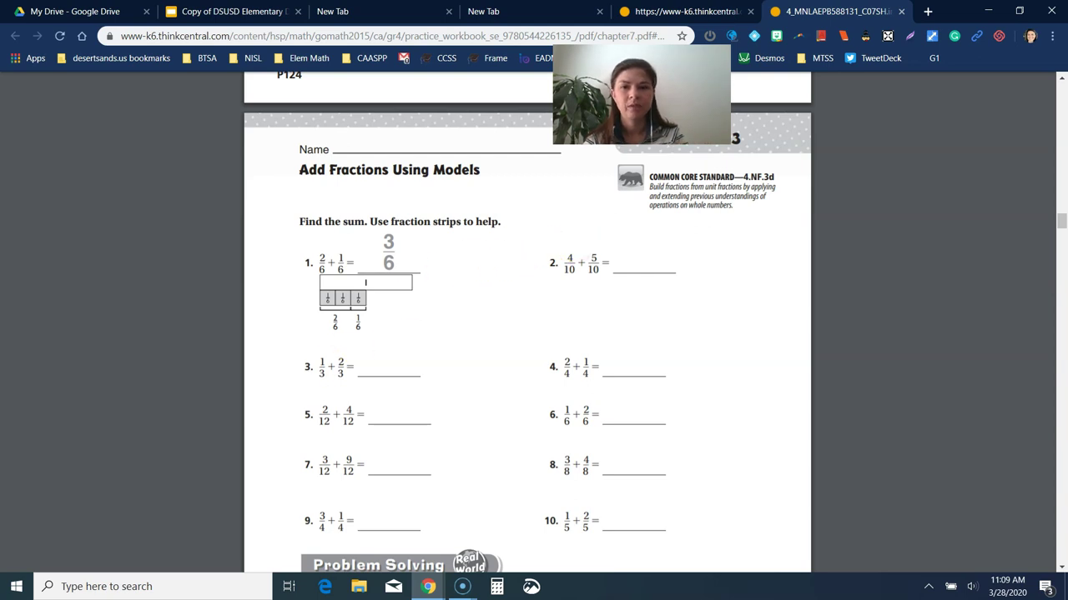
{"action": "left_click", "coordinate": [693, 10]}
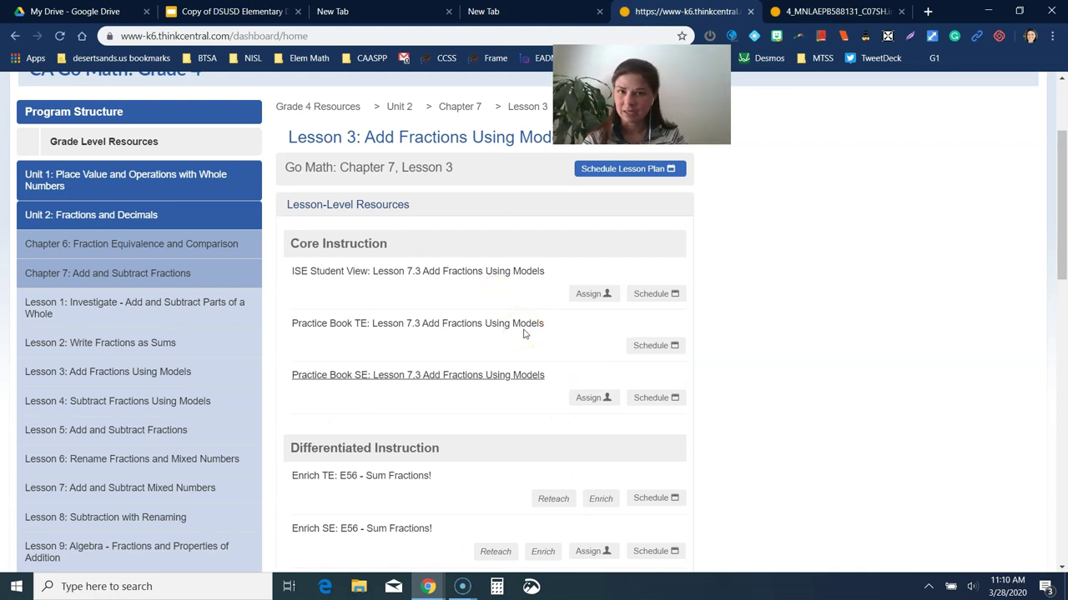
{"action": "left_click", "coordinate": [586, 293]}
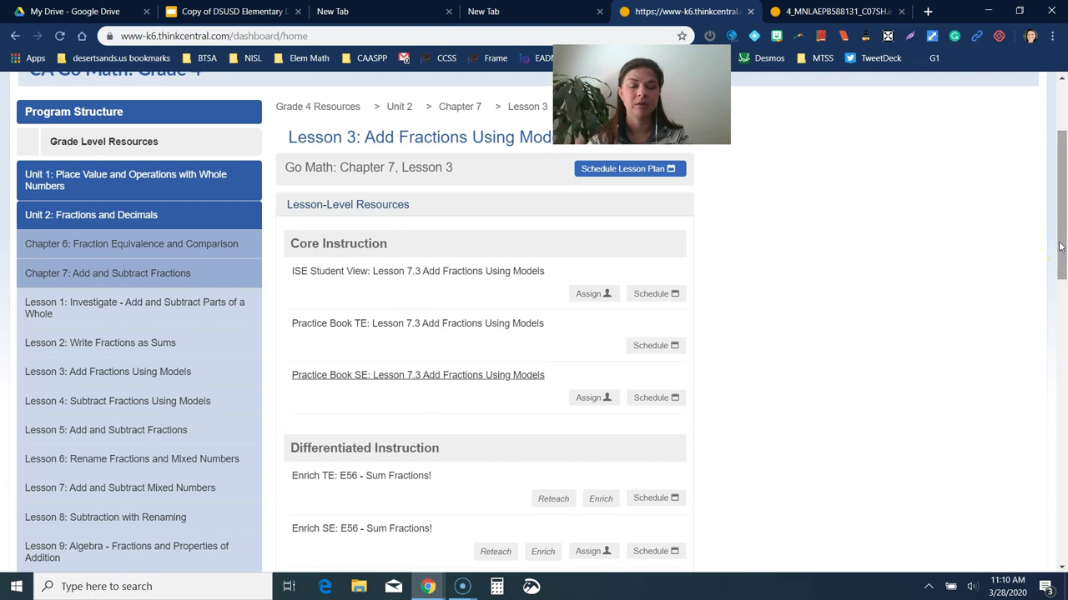
Step: Minimize Screencast-O-Matic and close the Lesson 7.3 worksheet tab, leaving the Lesson 3 page
{"action": "left_click", "coordinate": [472, 592]}
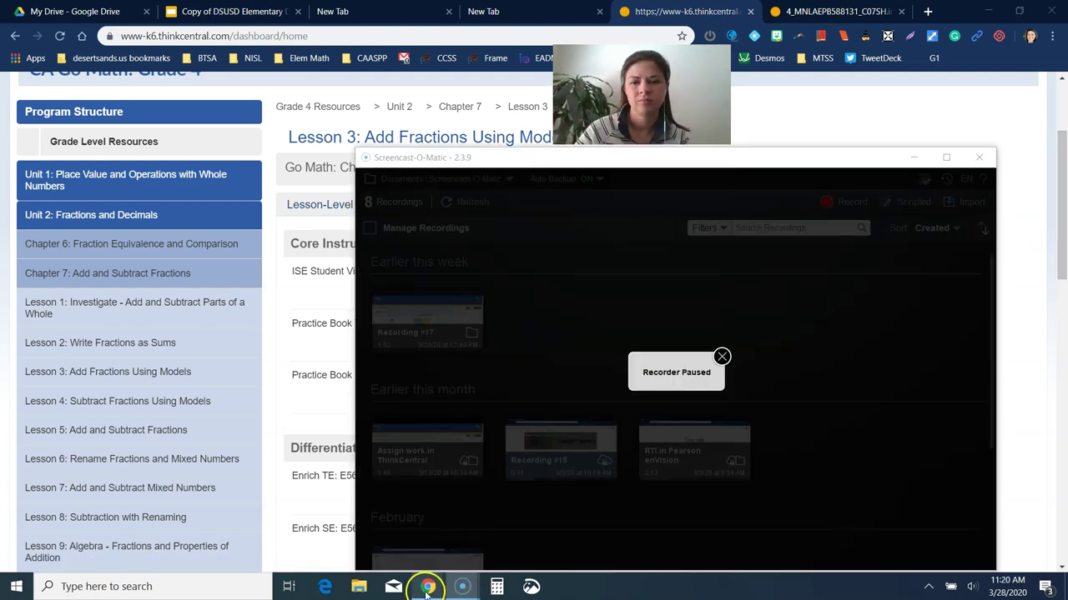
{"action": "mouse_move", "coordinate": [428, 586]}
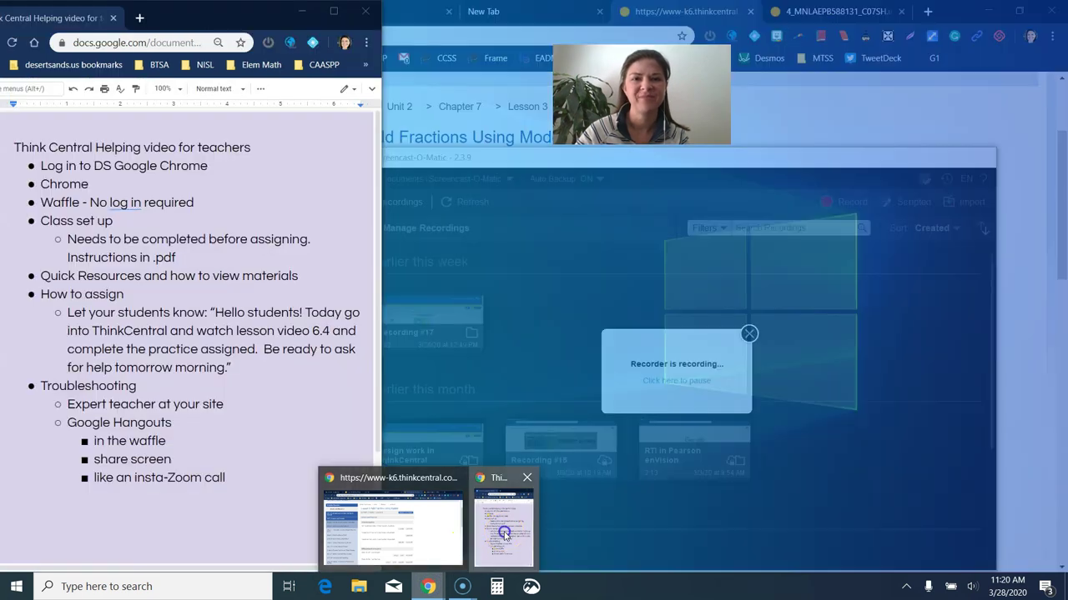
{"action": "left_click", "coordinate": [501, 536]}
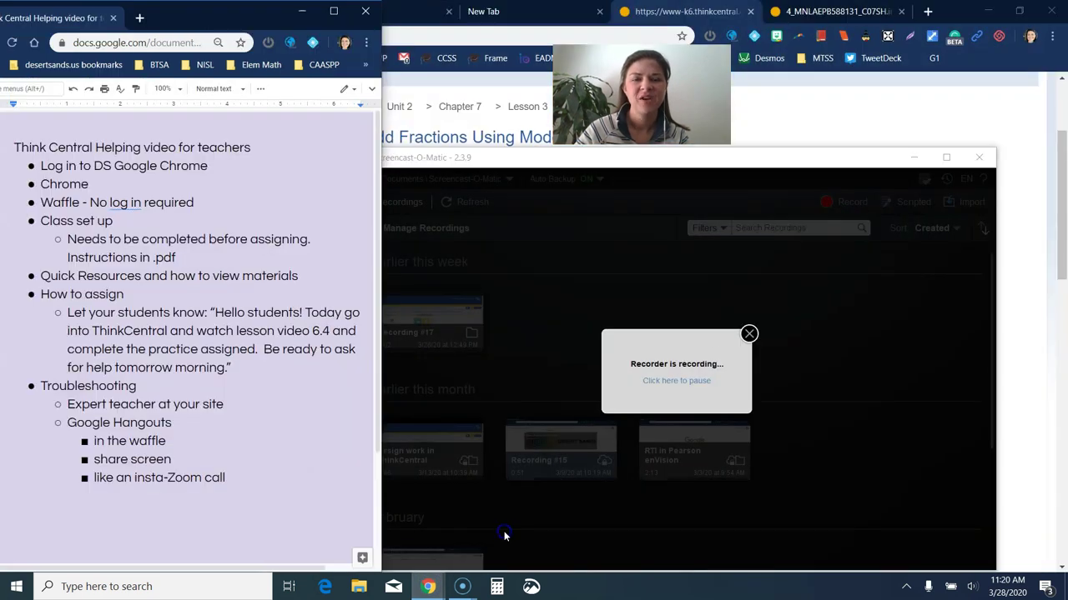
{"action": "left_click", "coordinate": [913, 159]}
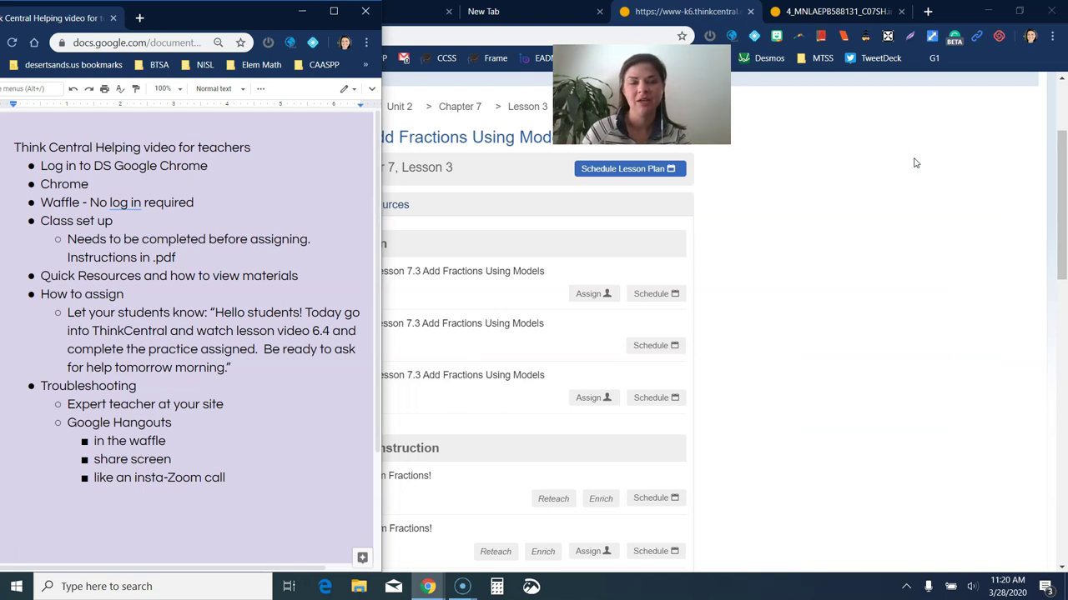
{"action": "left_click", "coordinate": [902, 10]}
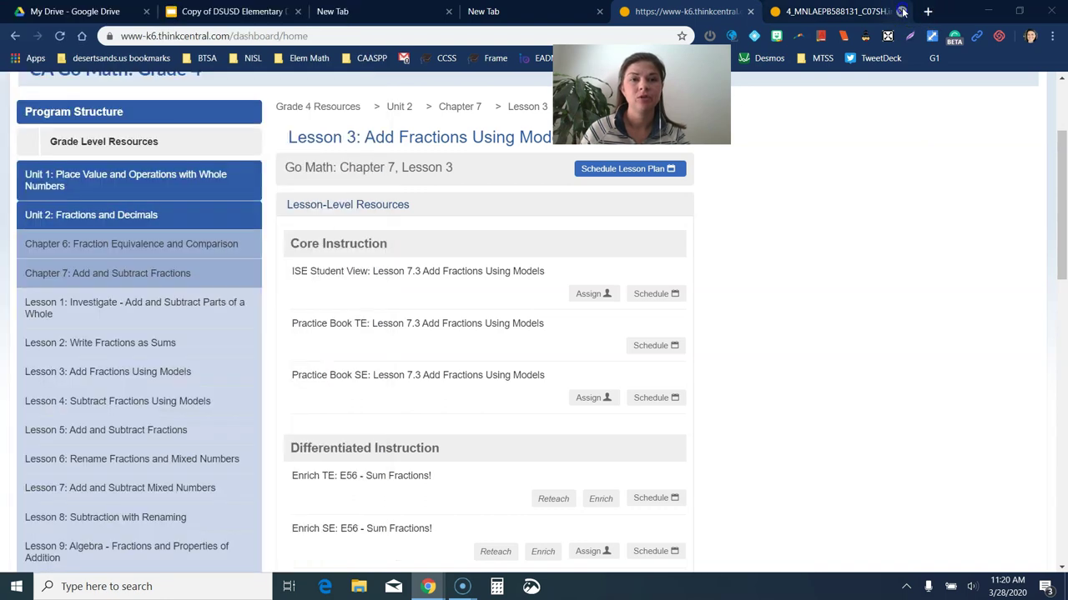
{"action": "left_click", "coordinate": [902, 10]}
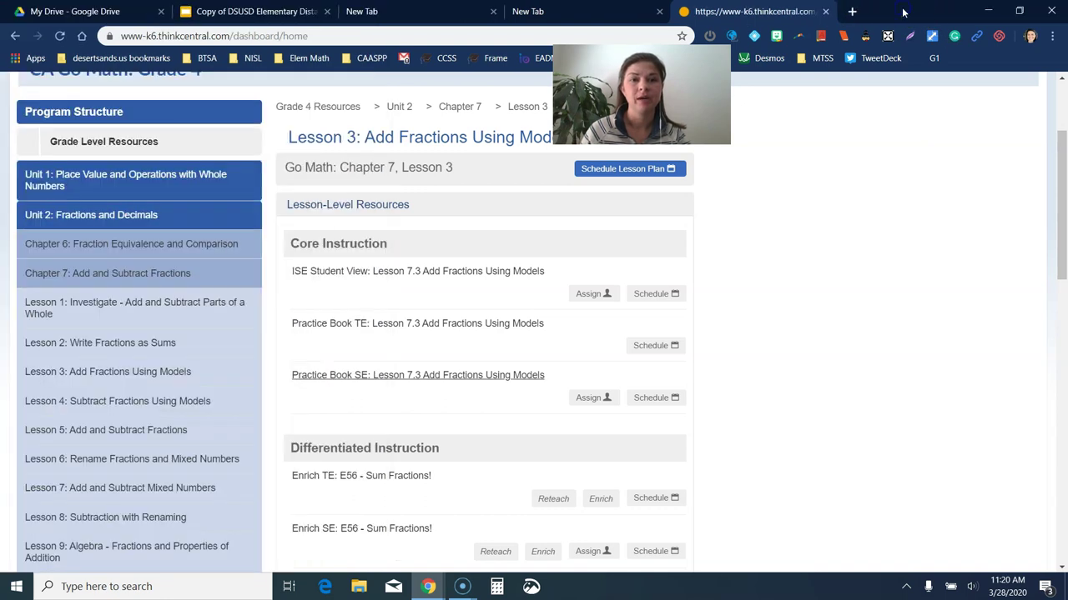
Step: Open the Math Grade 4 2019 - 2020 class in Google Classroom and start a new announcement
{"action": "left_click", "coordinate": [851, 10]}
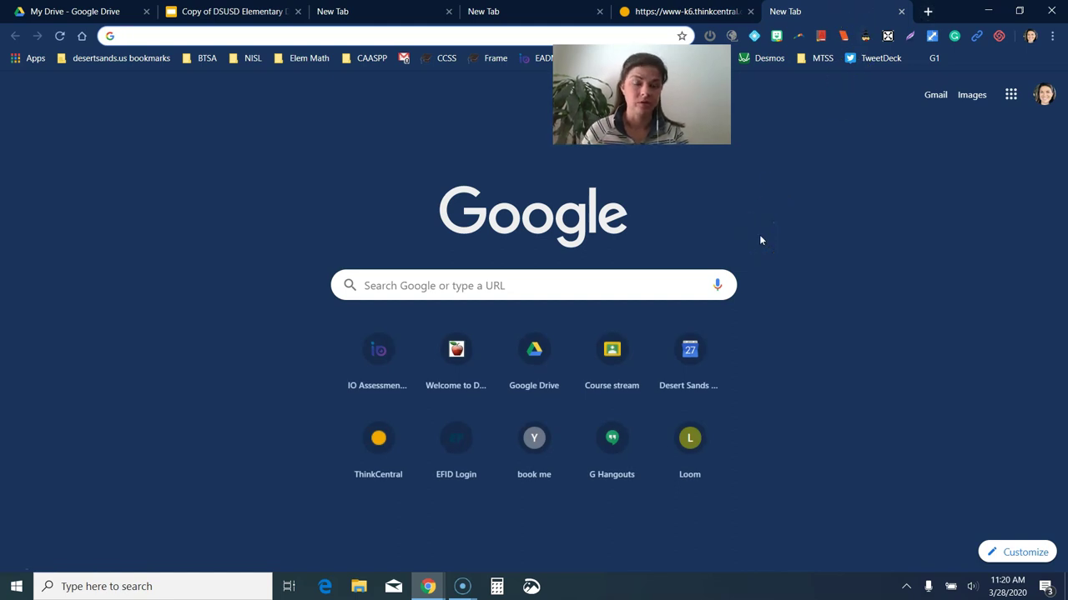
{"action": "left_click", "coordinate": [613, 345]}
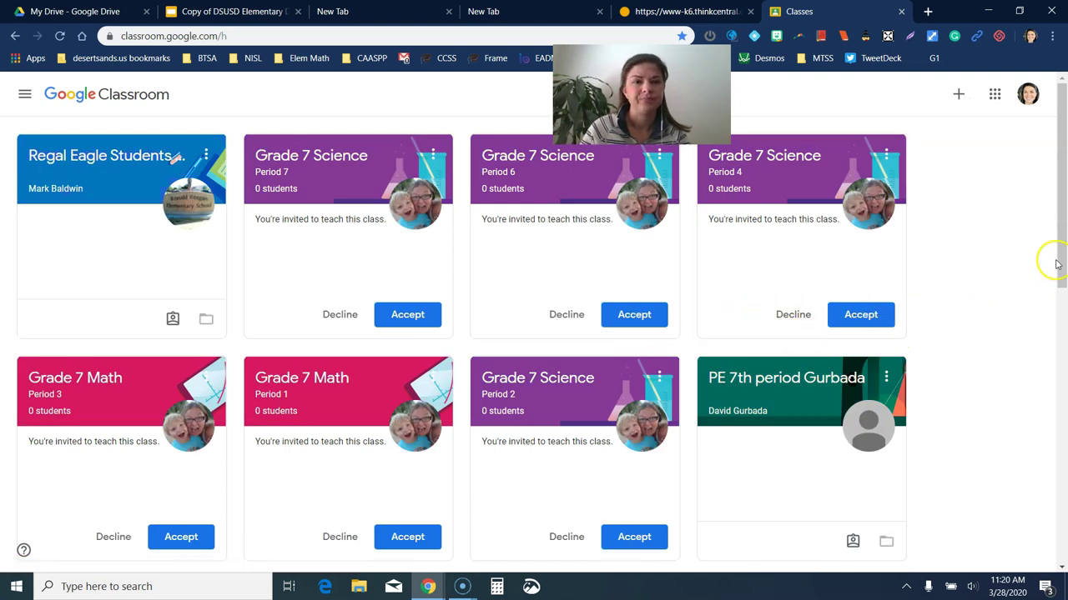
{"action": "scroll", "coordinate": [1039, 345], "scroll_direction": "down", "scroll_amount": 4}
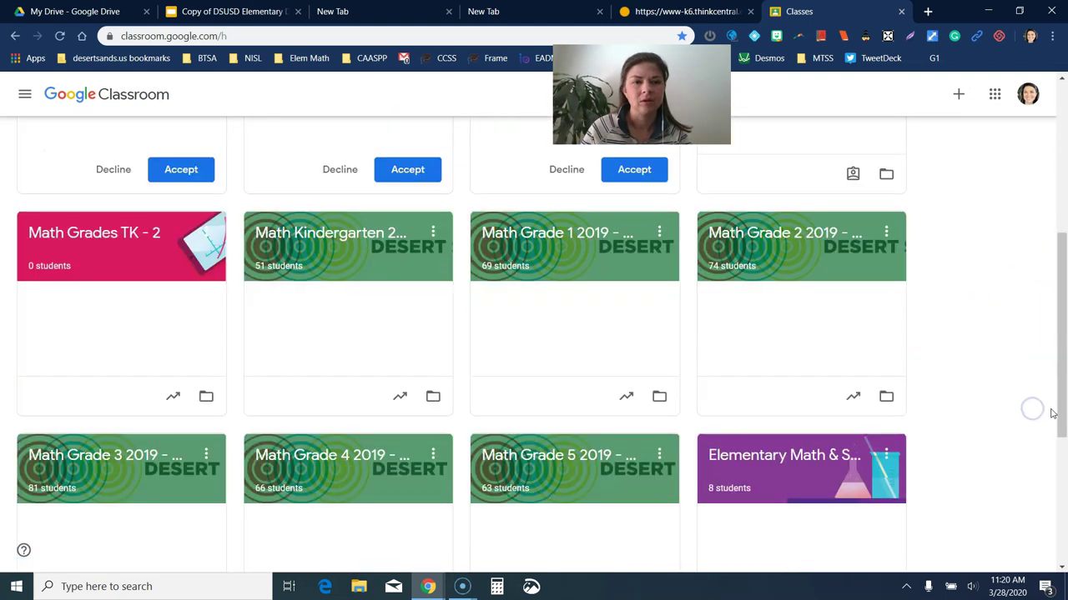
{"action": "left_click", "coordinate": [364, 461]}
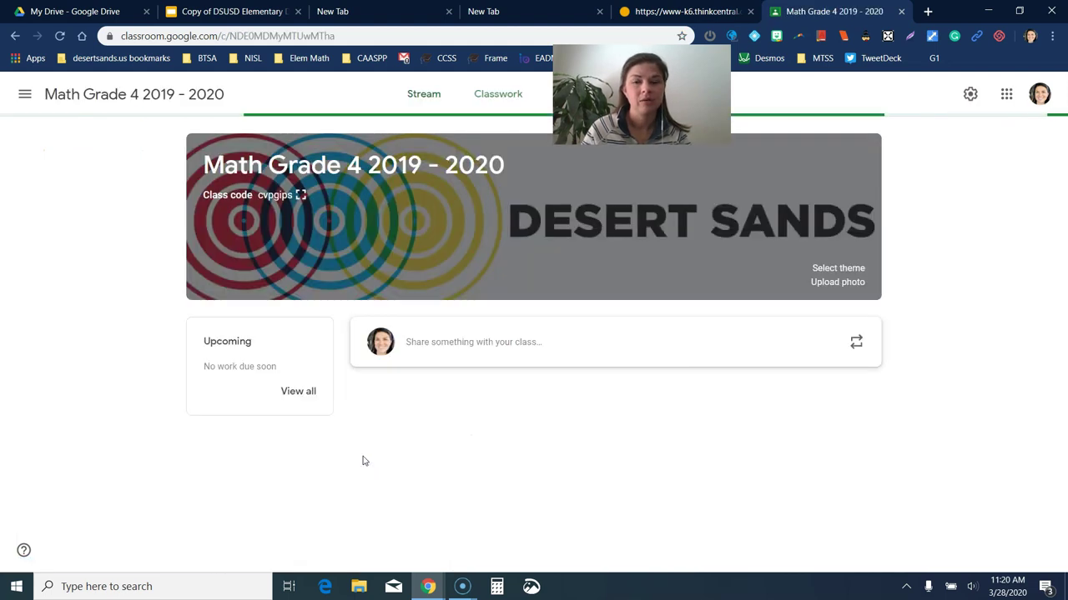
{"action": "left_click", "coordinate": [490, 344]}
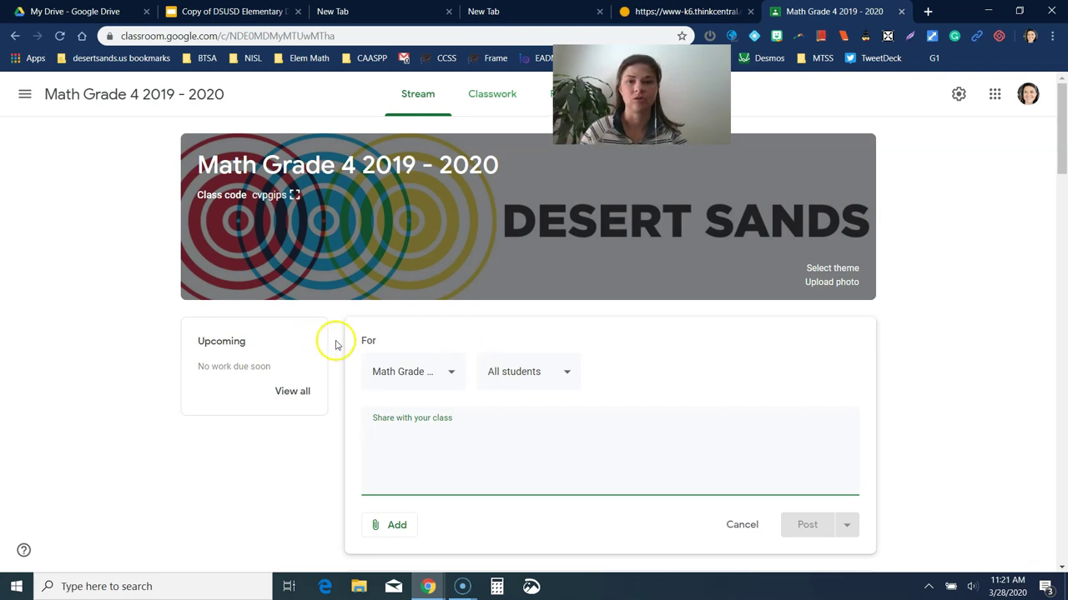
Step: Glance at the Math Support slide, then bring the teacher notes document forward
{"action": "left_click", "coordinate": [200, 12]}
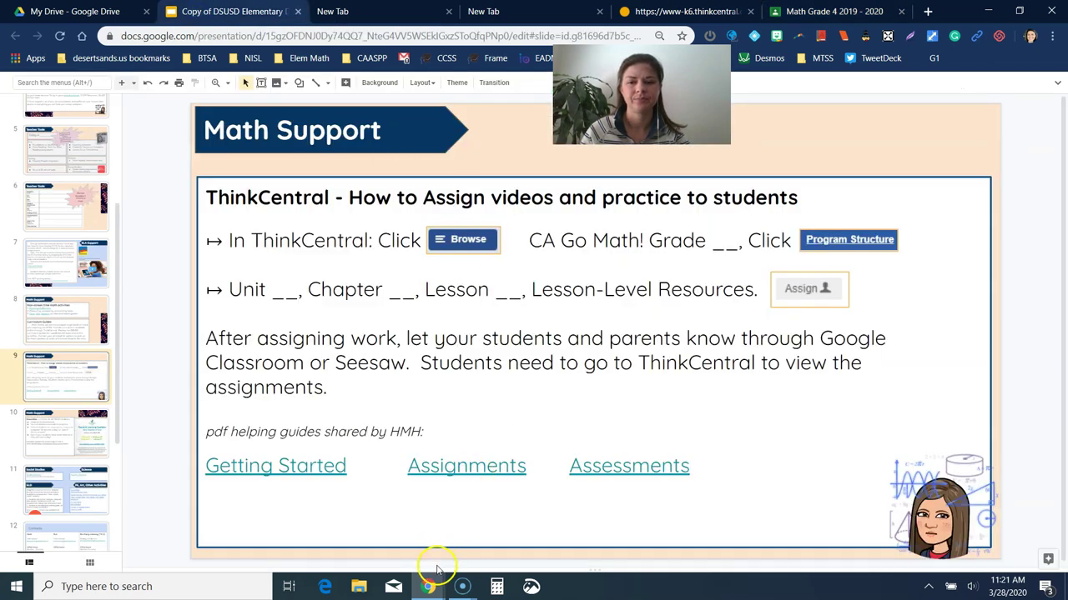
{"action": "mouse_move", "coordinate": [430, 574]}
{"action": "left_click", "coordinate": [484, 538]}
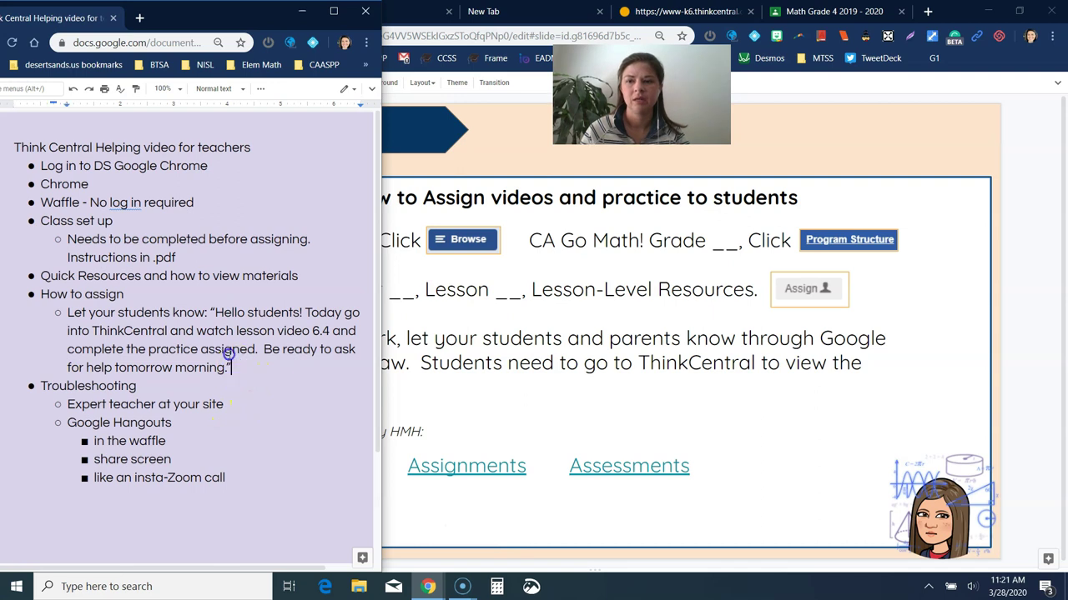
Step: Copy the 'Hello students!' message from the notes and paste it into the Math Grade 4 announcement
{"action": "left_click_drag", "start_coordinate": [231, 368], "coordinate": [210, 319]}
{"action": "key", "text": "ctrl+c"}
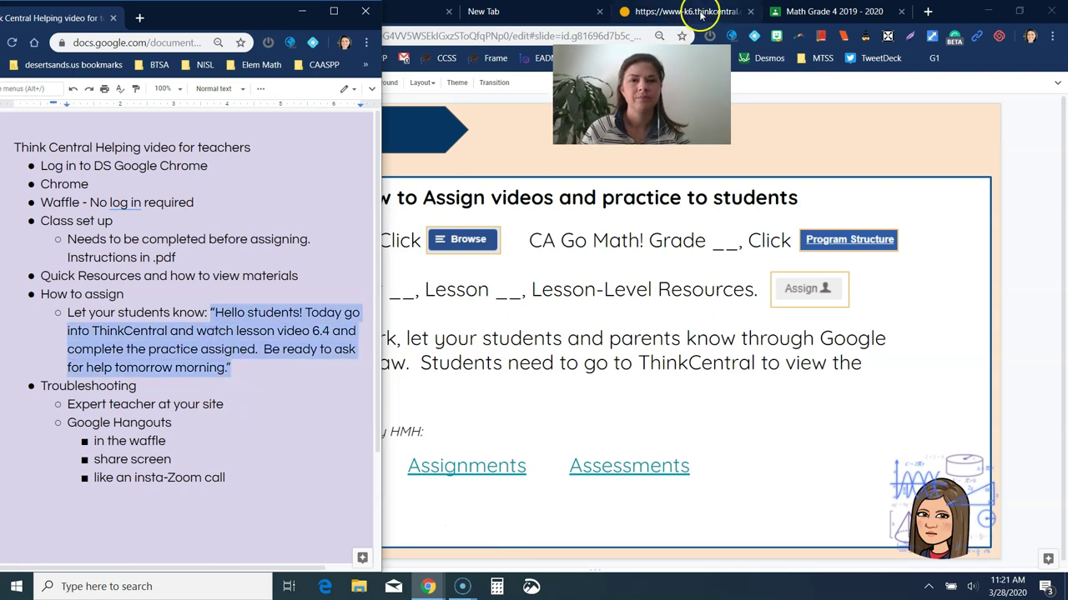
{"action": "key", "text": "alt+Tab"}
{"action": "key", "text": "ctrl+9"}
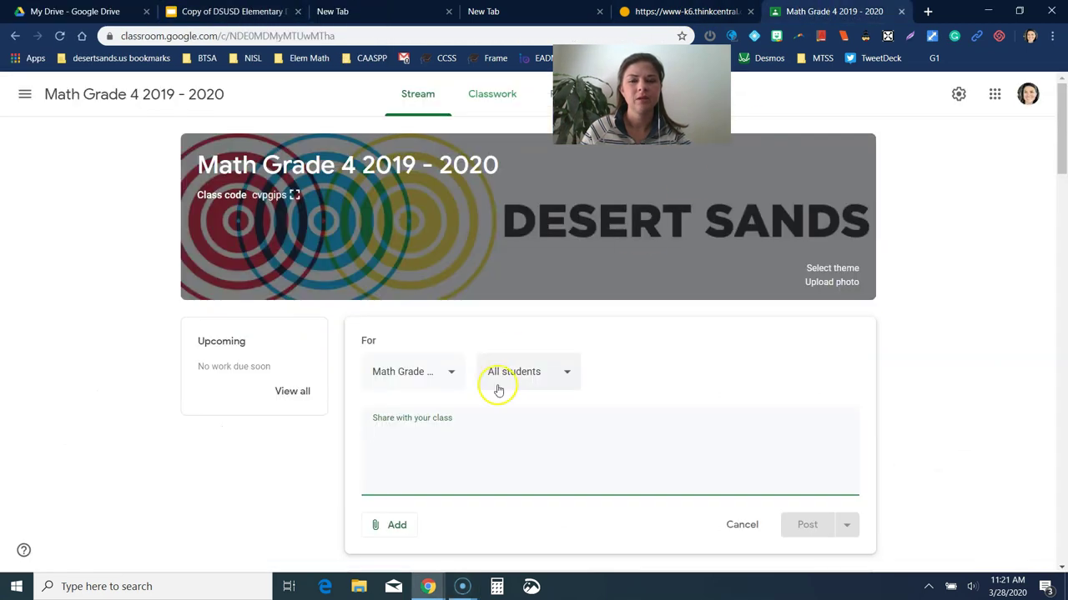
{"action": "left_click", "coordinate": [470, 438]}
{"action": "key", "text": "ctrl+v"}
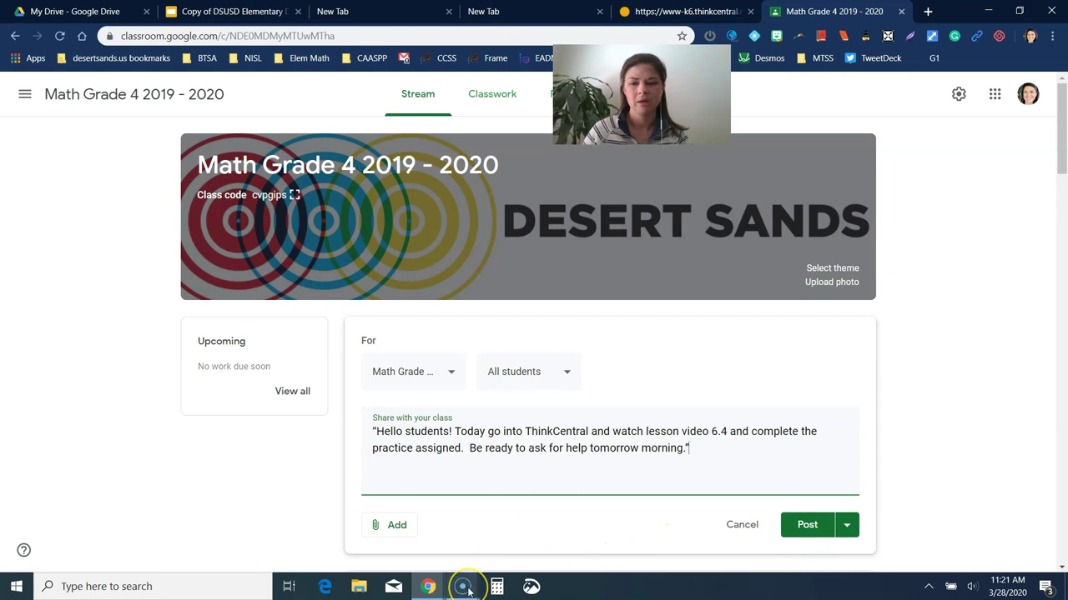
Step: Bring the teacher notes forward at the Google Hangouts troubleshooting bullet, moving the Classroom window out of the way
{"action": "mouse_move", "coordinate": [468, 591]}
{"action": "mouse_move", "coordinate": [427, 584]}
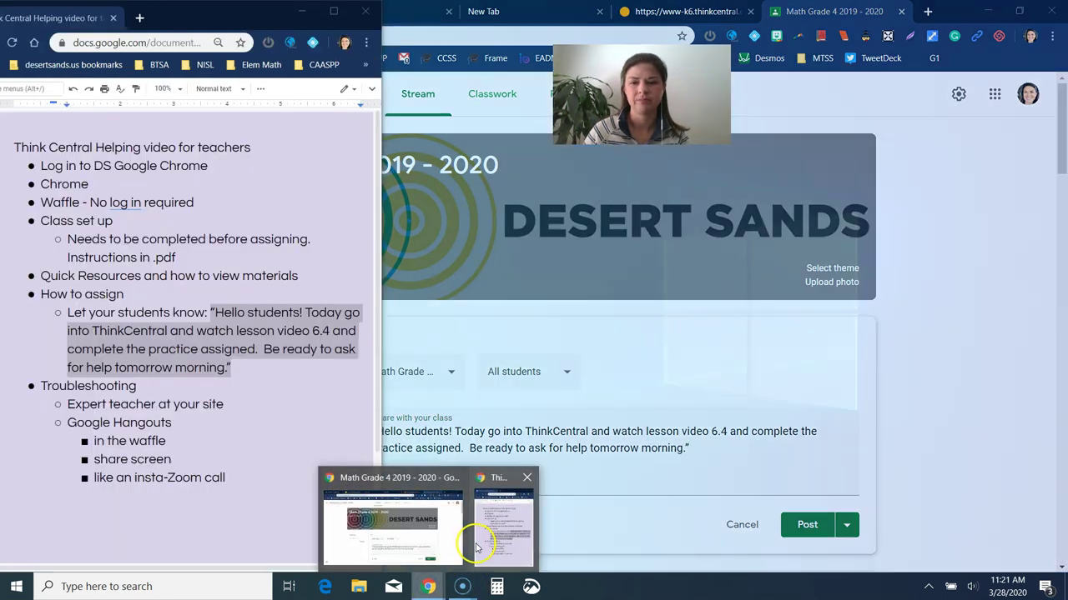
{"action": "left_click", "coordinate": [477, 547]}
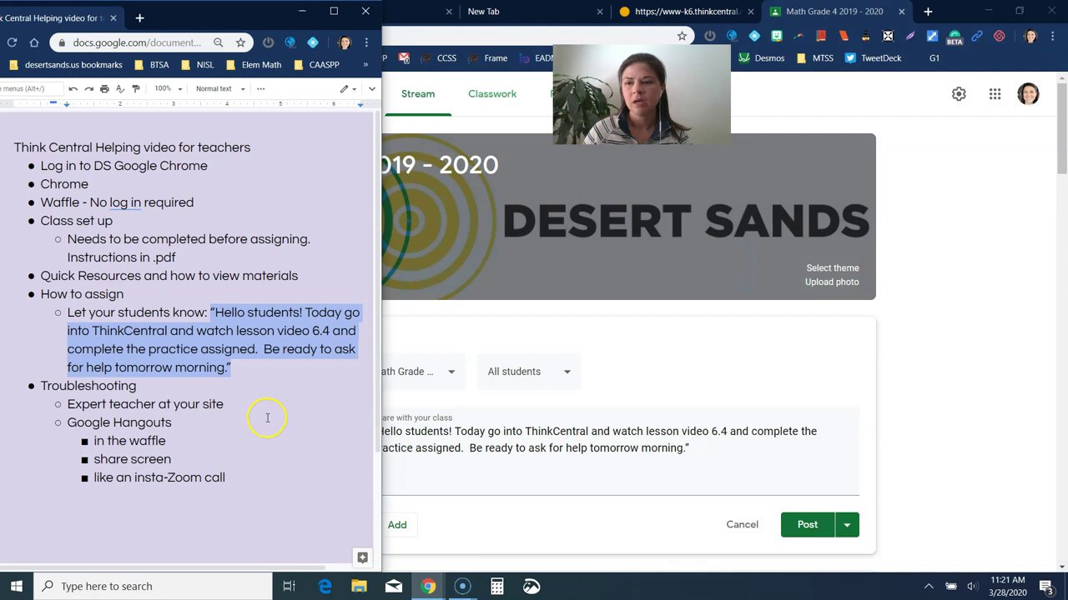
{"action": "left_click", "coordinate": [266, 418]}
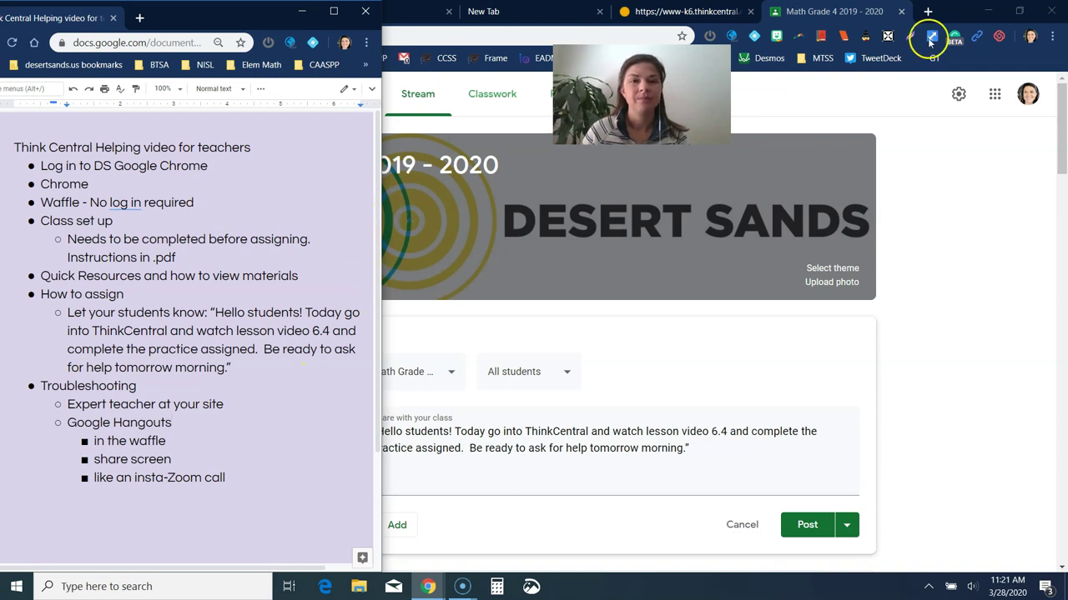
{"action": "left_click", "coordinate": [997, 11]}
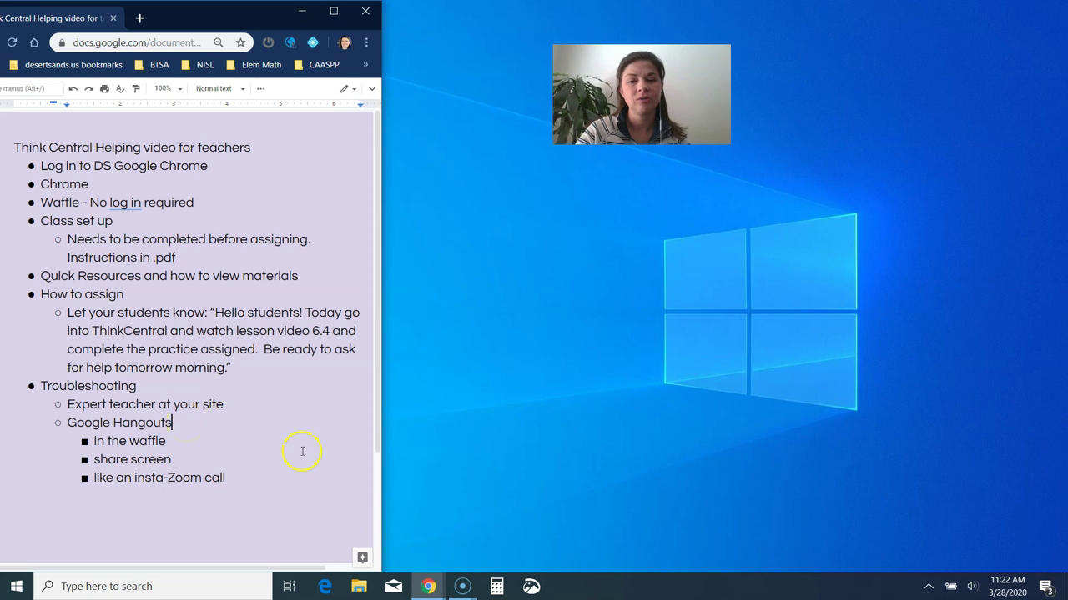
Step: From the Math Grade 4 Classroom window, launch Google Hangouts in a new tab via the Google apps grid
{"action": "left_click", "coordinate": [427, 586]}
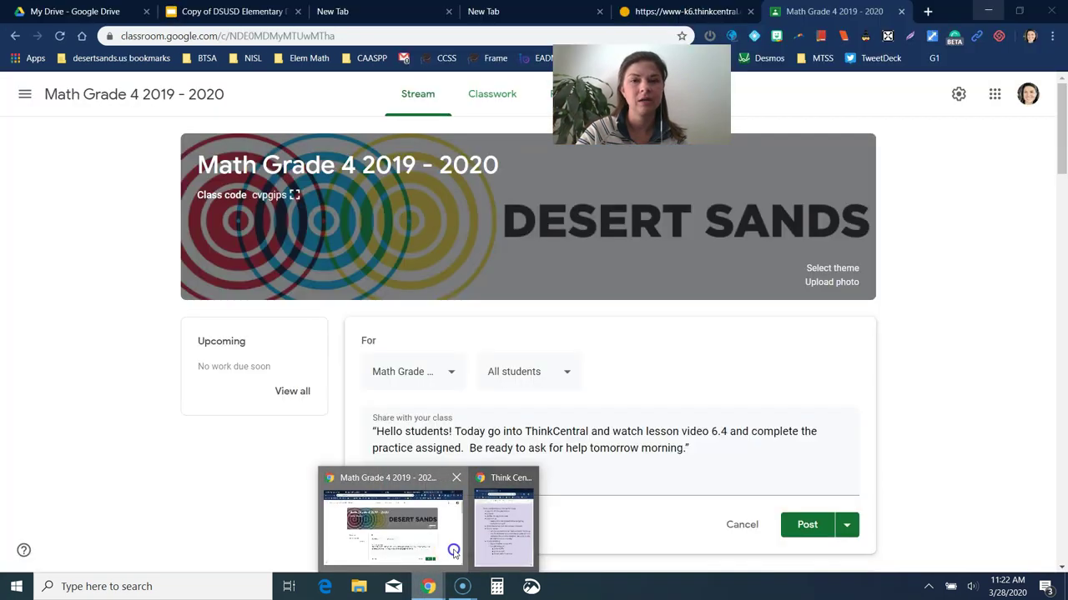
{"action": "left_click", "coordinate": [453, 546]}
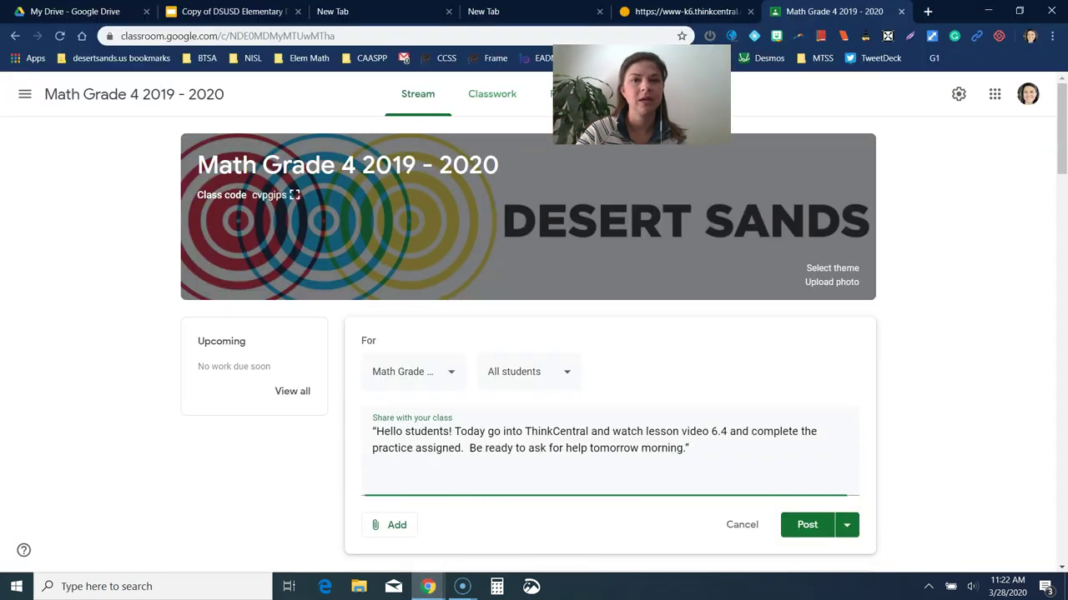
{"action": "left_click", "coordinate": [927, 12]}
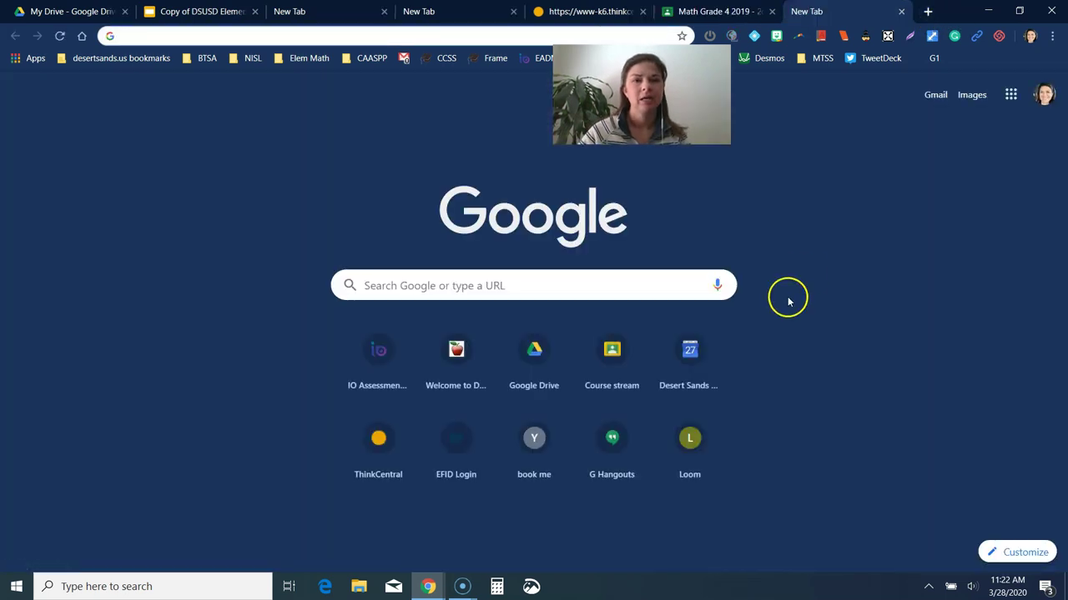
{"action": "left_click", "coordinate": [1010, 94]}
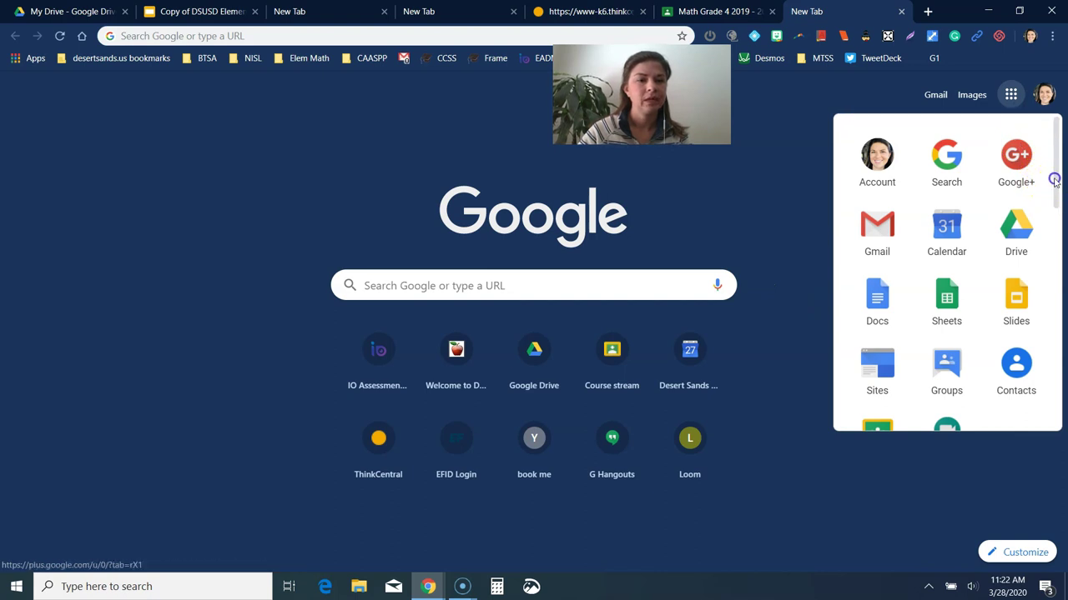
{"action": "scroll", "coordinate": [1048, 233], "scroll_direction": "down", "scroll_amount": 2}
{"action": "scroll", "coordinate": [1048, 242], "scroll_direction": "down", "scroll_amount": 2}
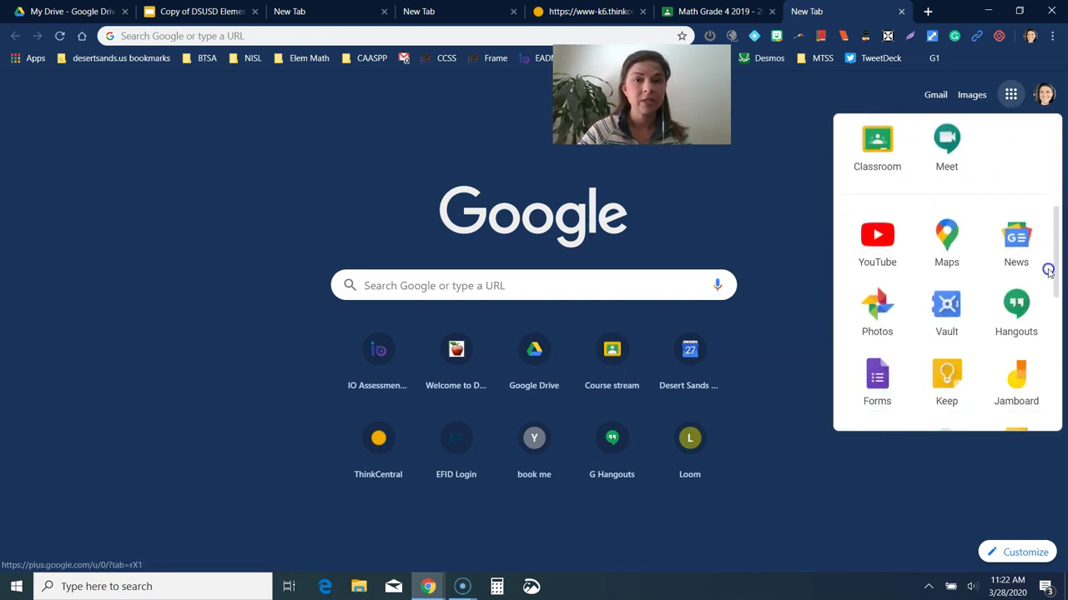
{"action": "left_click", "coordinate": [1019, 307]}
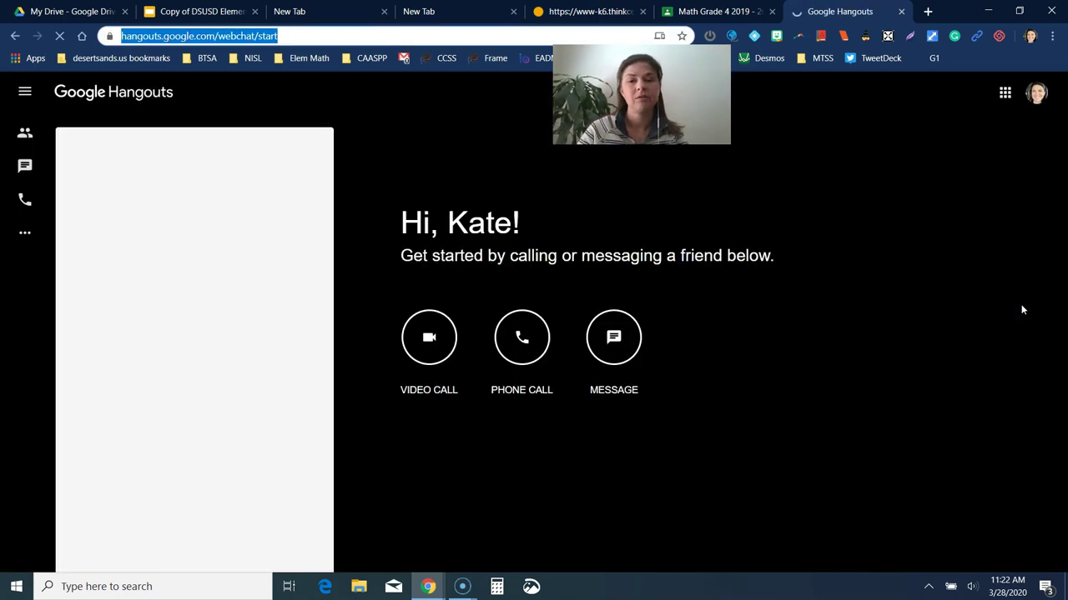
Step: Start a new Hangouts message and search for the colleague's e-mail address
{"action": "left_click", "coordinate": [614, 336]}
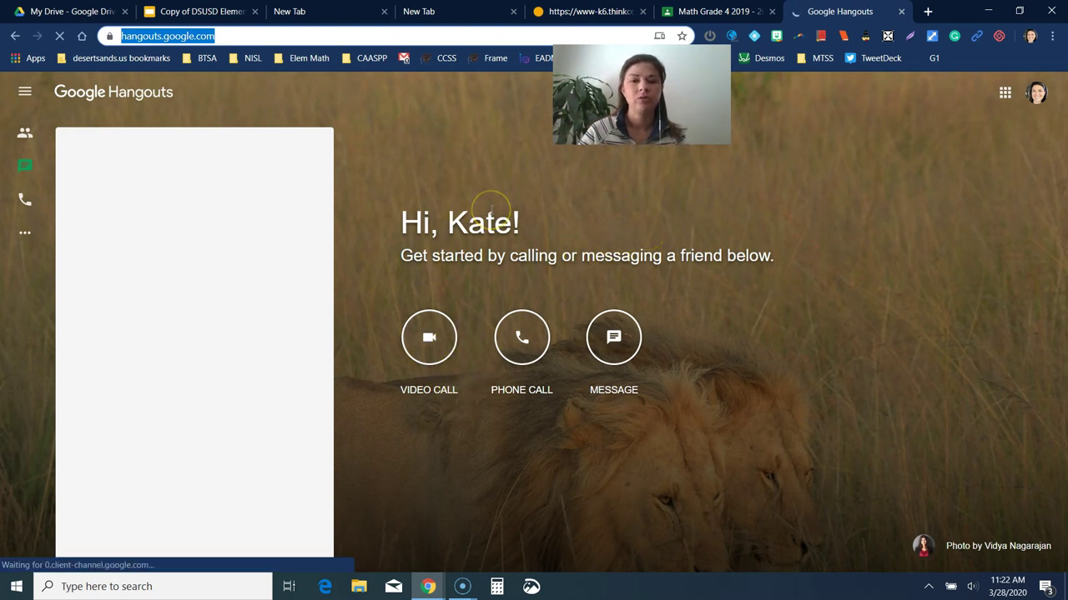
{"action": "left_click", "coordinate": [613, 337]}
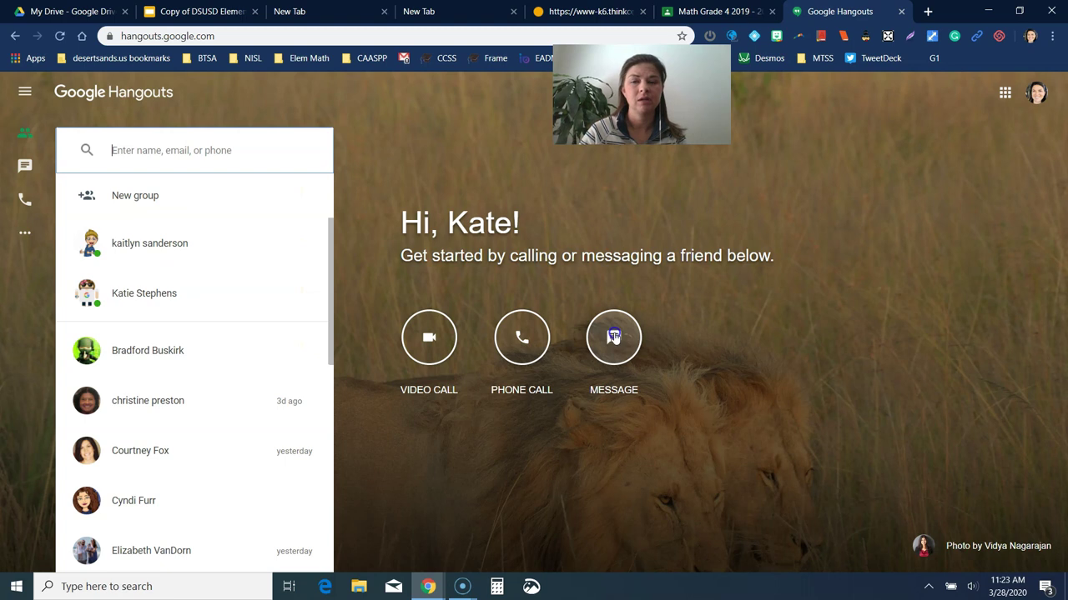
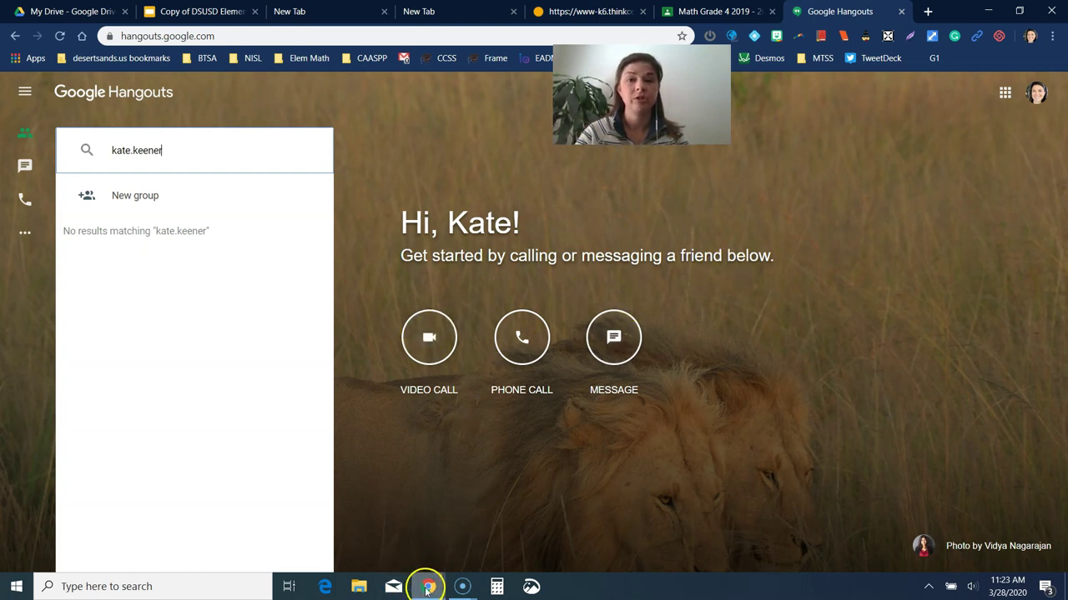
Step: After checking the Think Central notes, return to Hangouts and show the full contacts list
{"action": "mouse_move", "coordinate": [427, 588]}
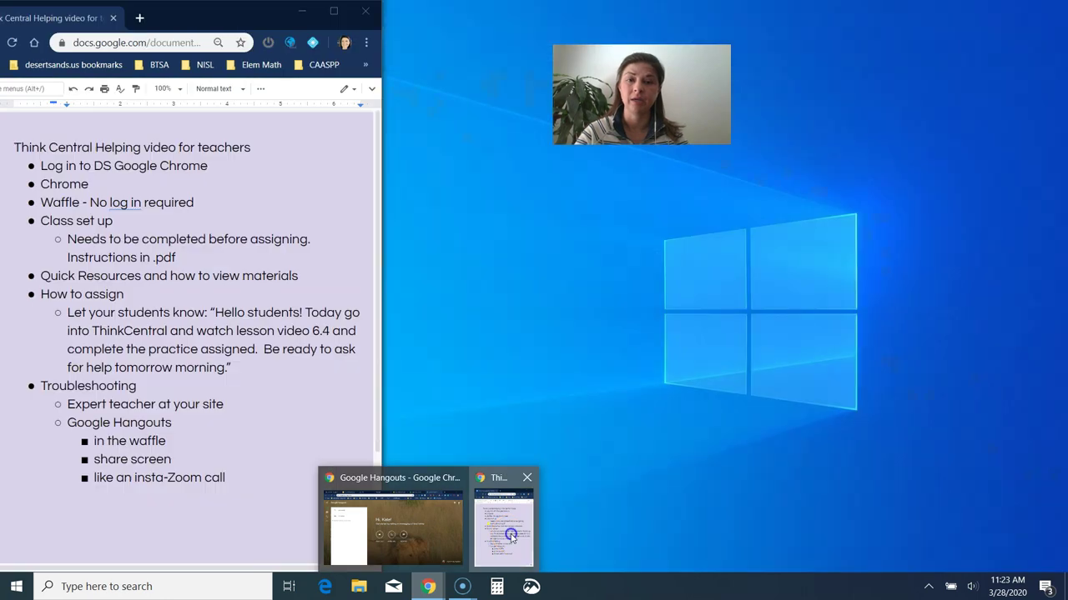
{"action": "left_click", "coordinate": [511, 534]}
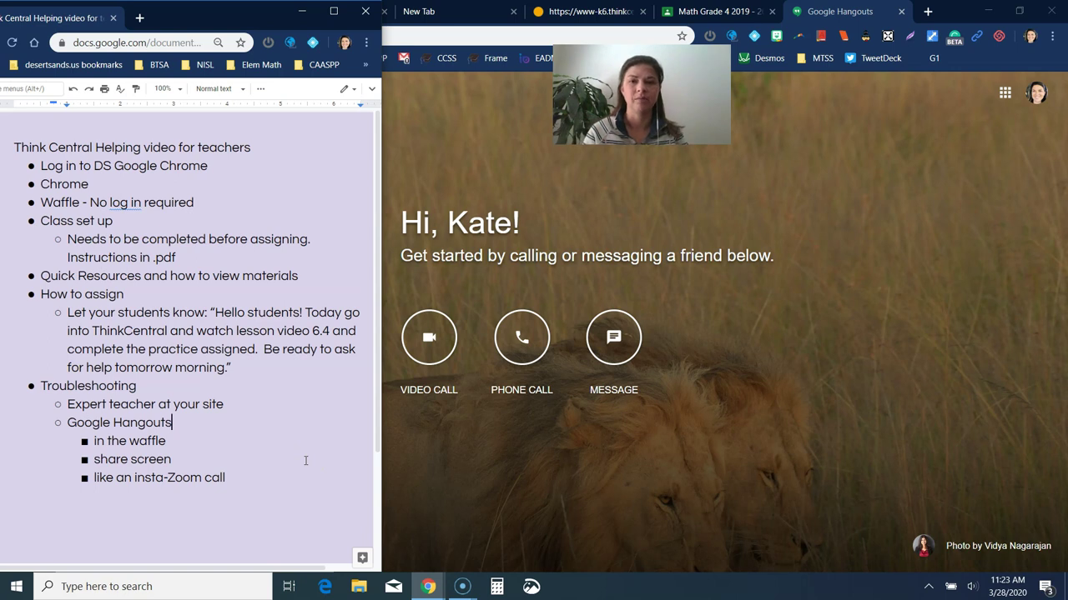
{"action": "left_click", "coordinate": [731, 308]}
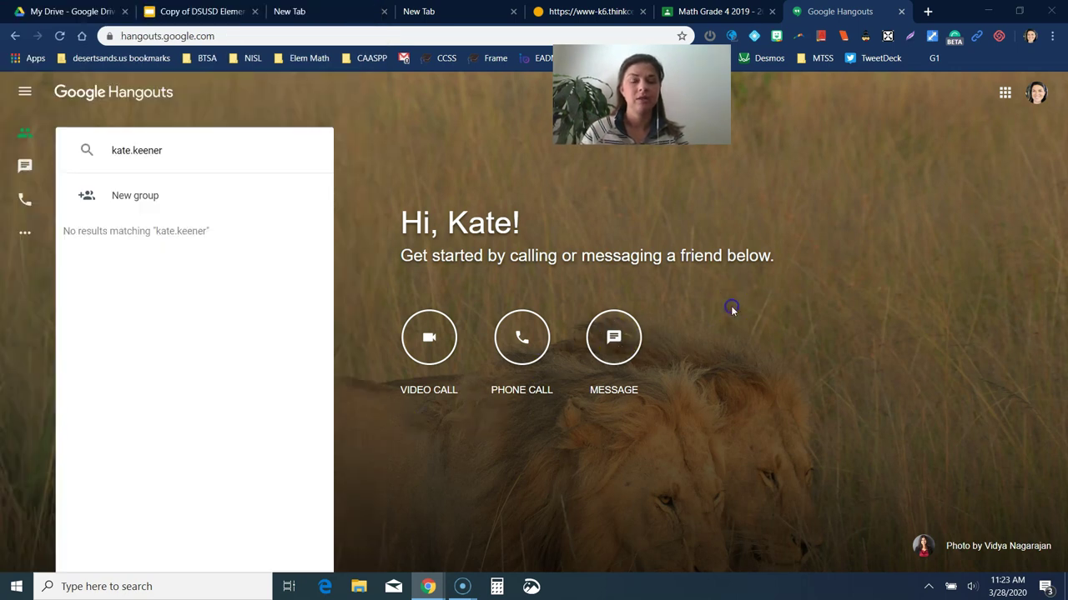
{"action": "left_click", "coordinate": [26, 135]}
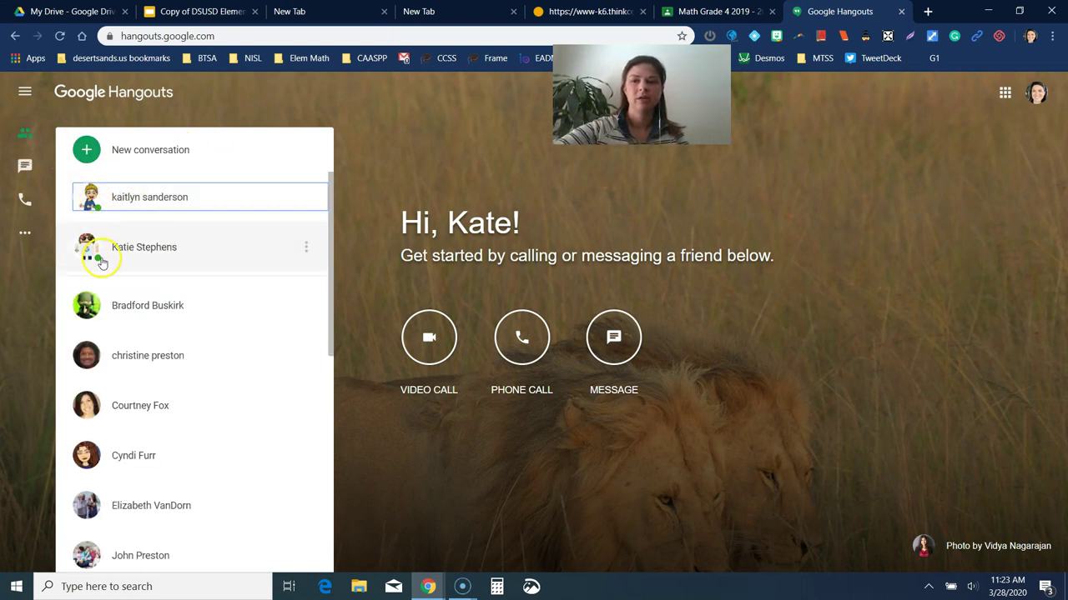
{"action": "mouse_move", "coordinate": [241, 354]}
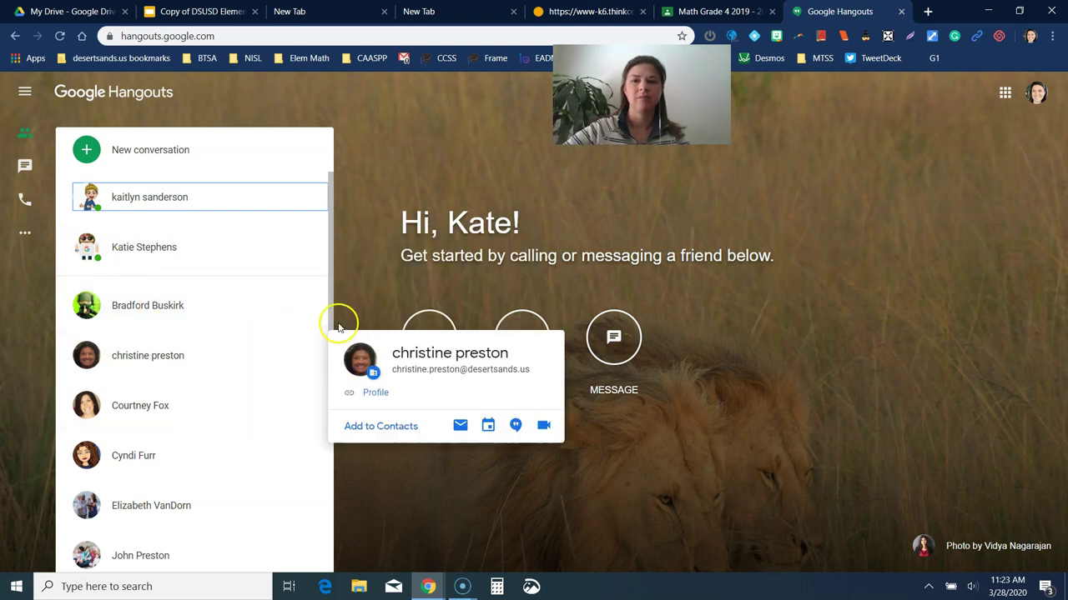
{"action": "scroll", "coordinate": [326, 389], "scroll_direction": "down", "scroll_amount": 3}
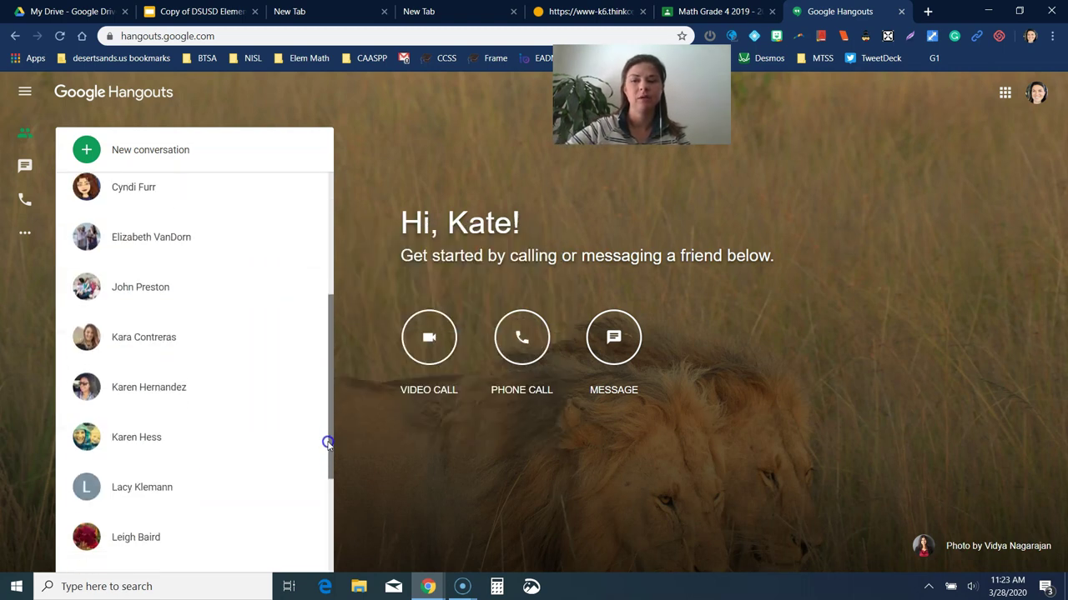
{"action": "left_click_drag", "start_coordinate": [328, 443], "coordinate": [341, 269]}
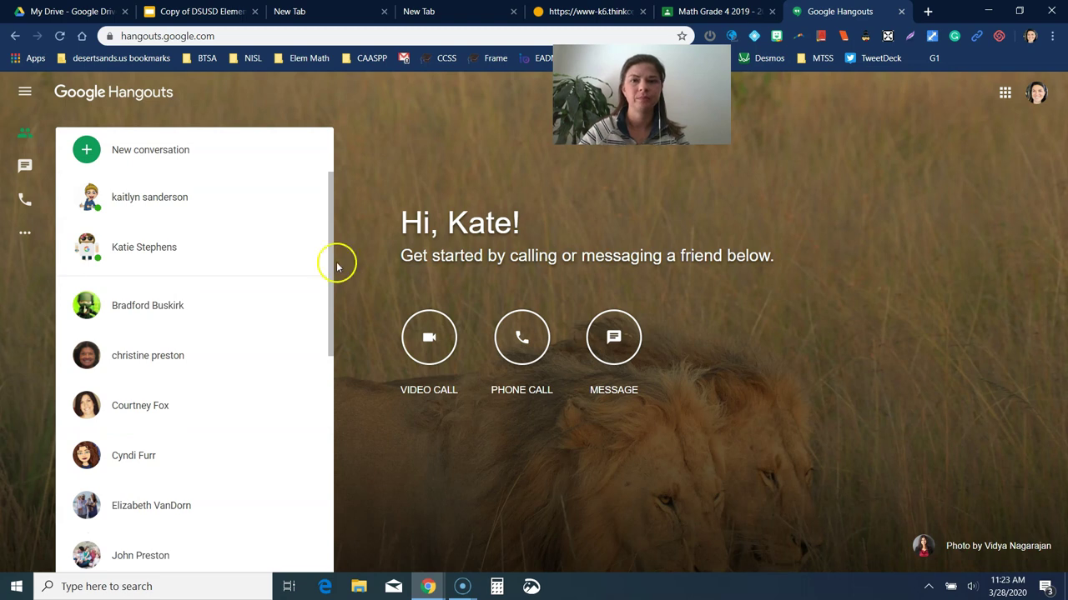
Step: Show the DSUSD presentation's Math Support slide, then put the Think Central notes in front
{"action": "left_click", "coordinate": [212, 13]}
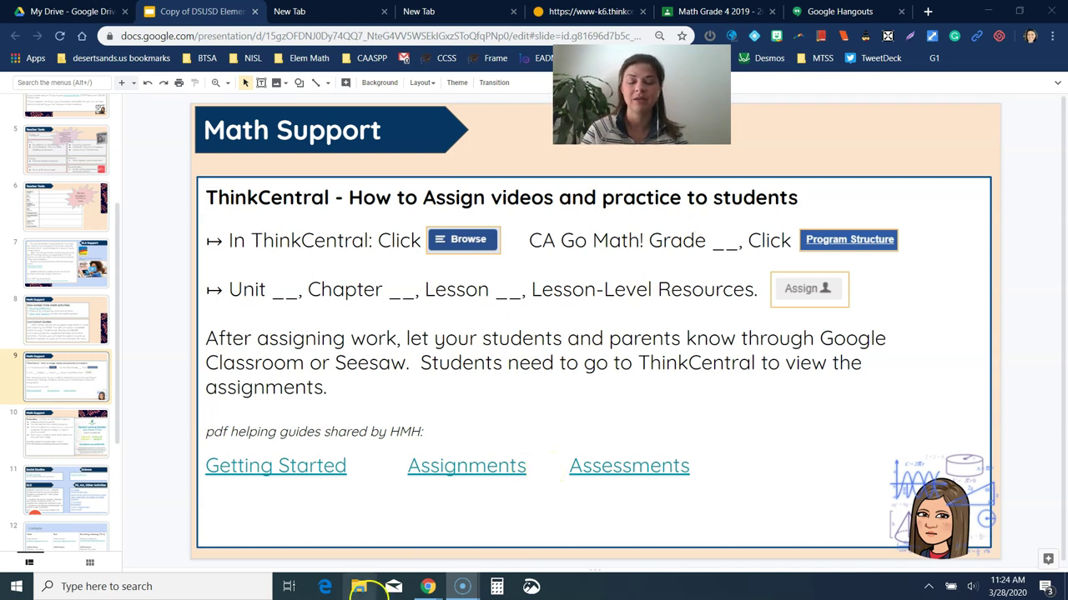
{"action": "mouse_move", "coordinate": [429, 587]}
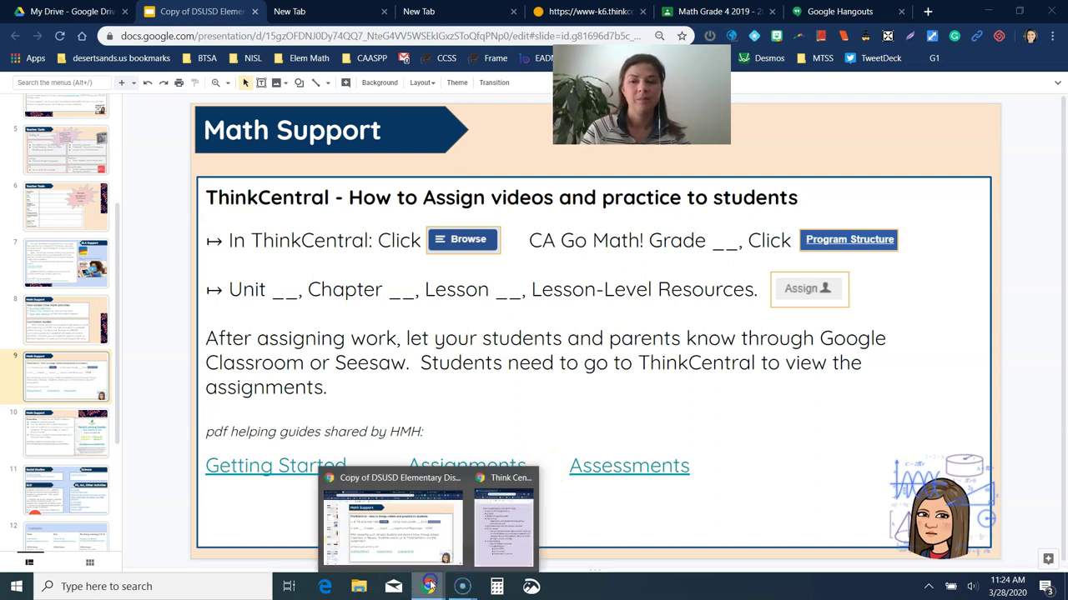
{"action": "left_click", "coordinate": [502, 525]}
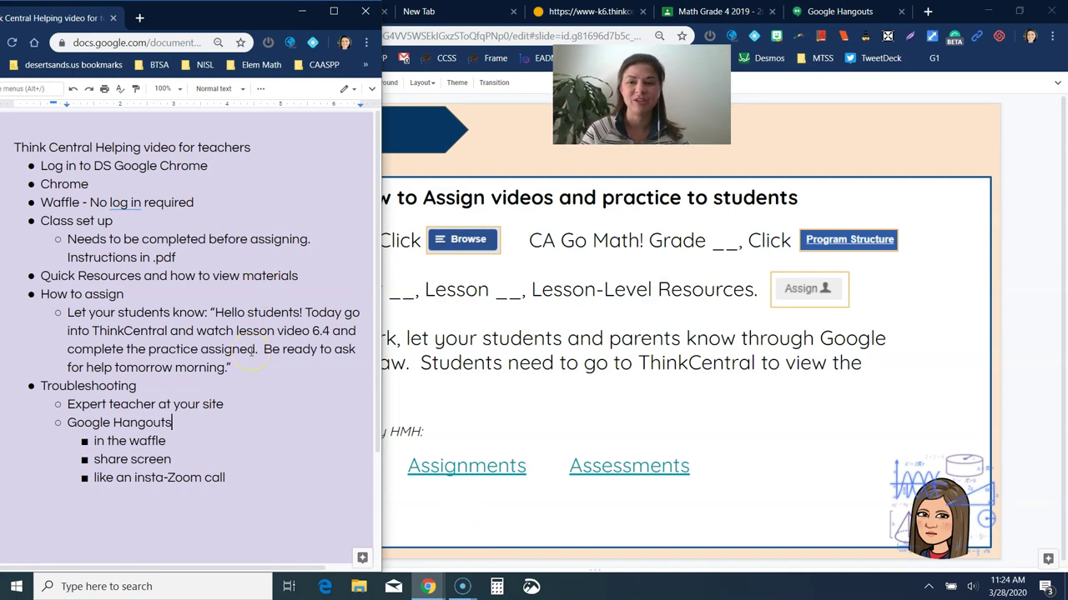
Step: Add a top-level bullet after the insta-Zoom call line containing the presenter's district e-mail address
{"action": "left_click", "coordinate": [265, 475]}
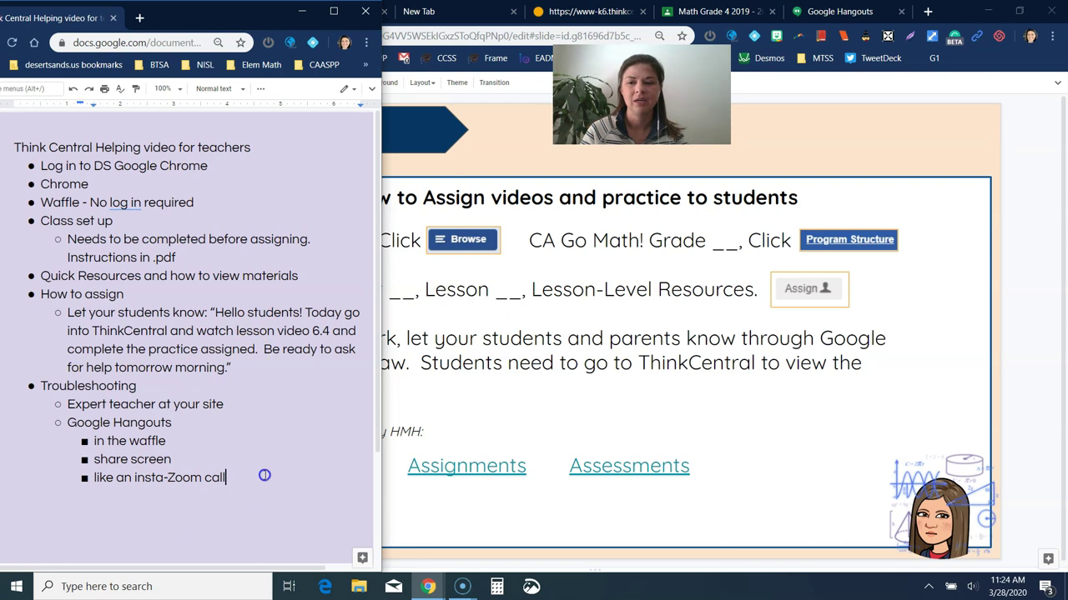
{"action": "key", "text": "Return"}
{"action": "key", "text": "shift+Tab"}
{"action": "key", "text": "shift+Tab"}
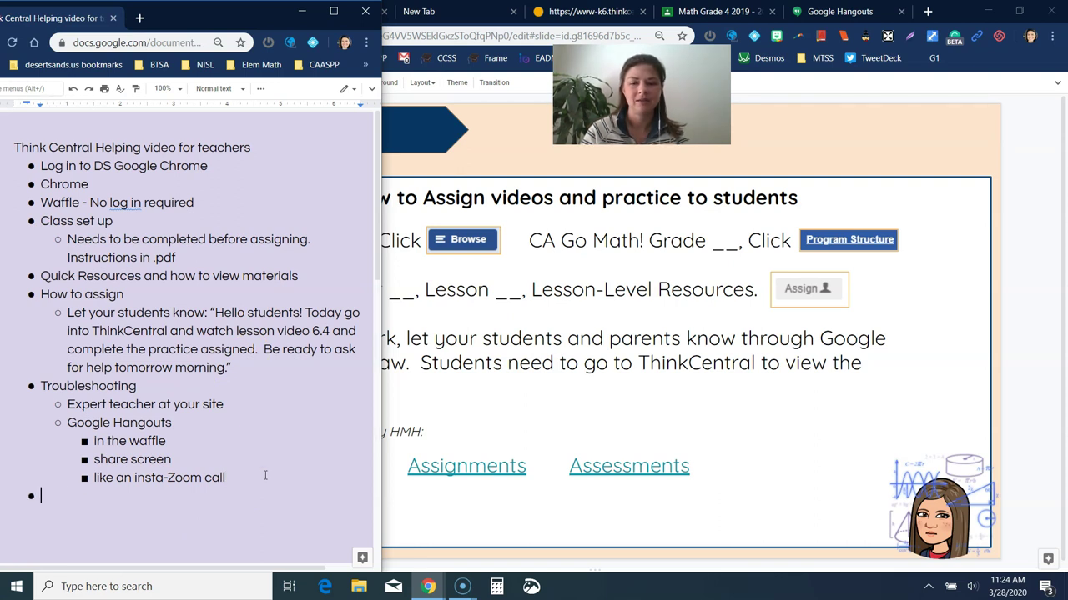
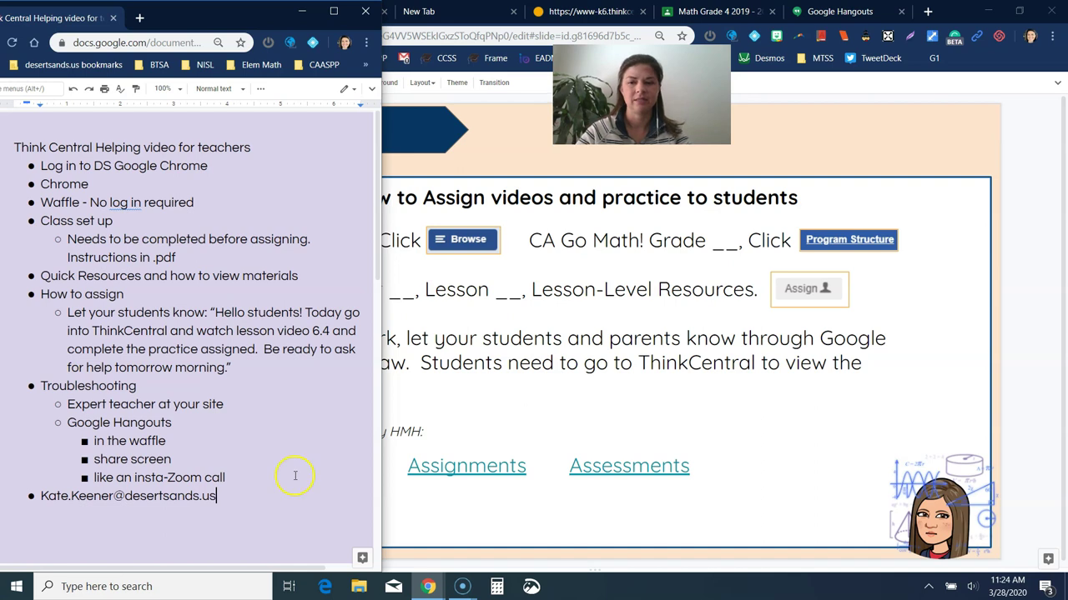
{"action": "mouse_move", "coordinate": [469, 565]}
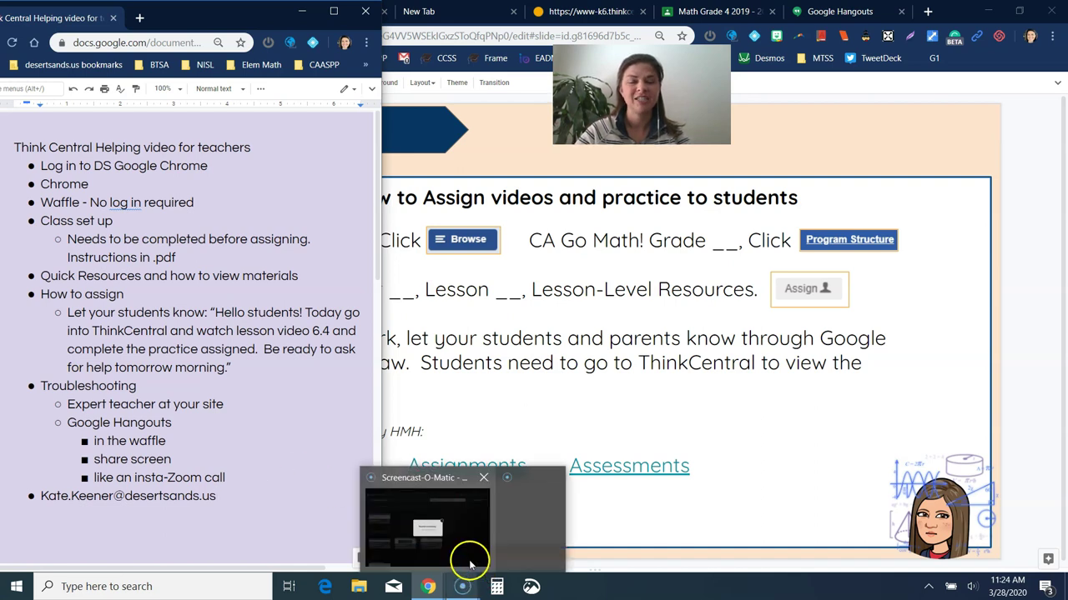
{"action": "mouse_move", "coordinate": [428, 584]}
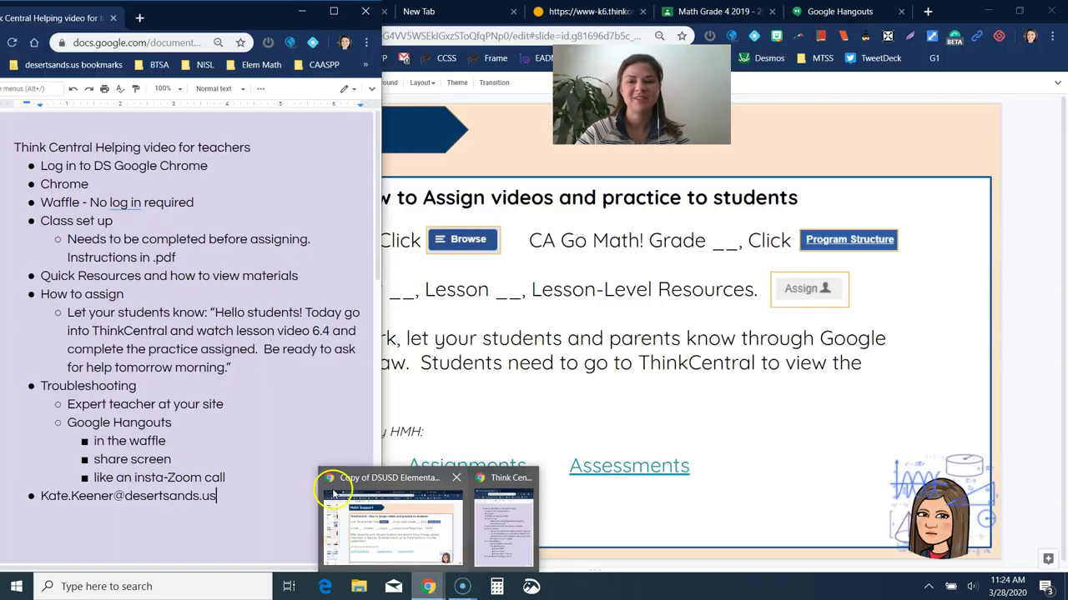